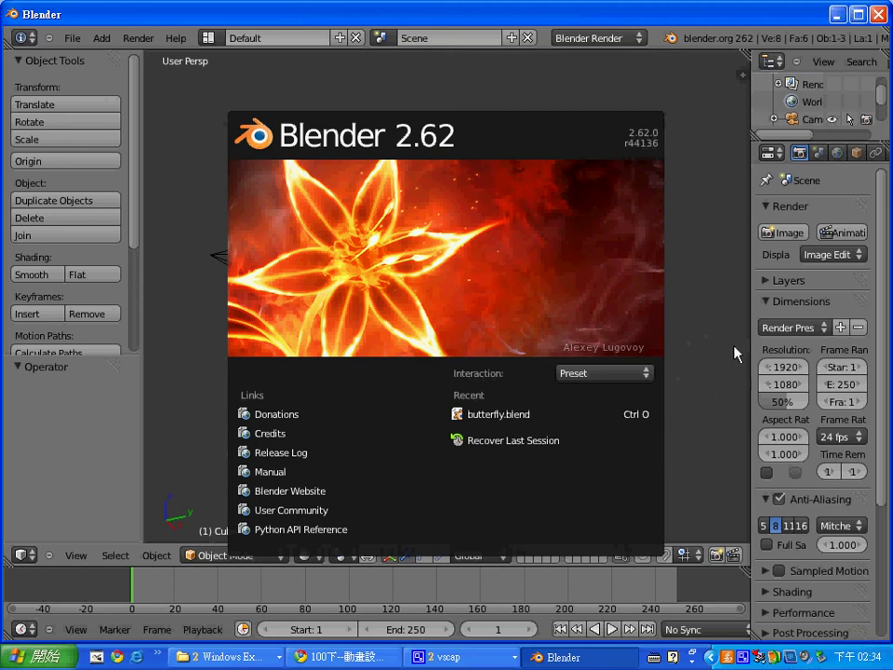
Step: Dismiss the Blender 2.62 splash screen to reveal the default cube, camera and lamp scene
left_click(735, 432)
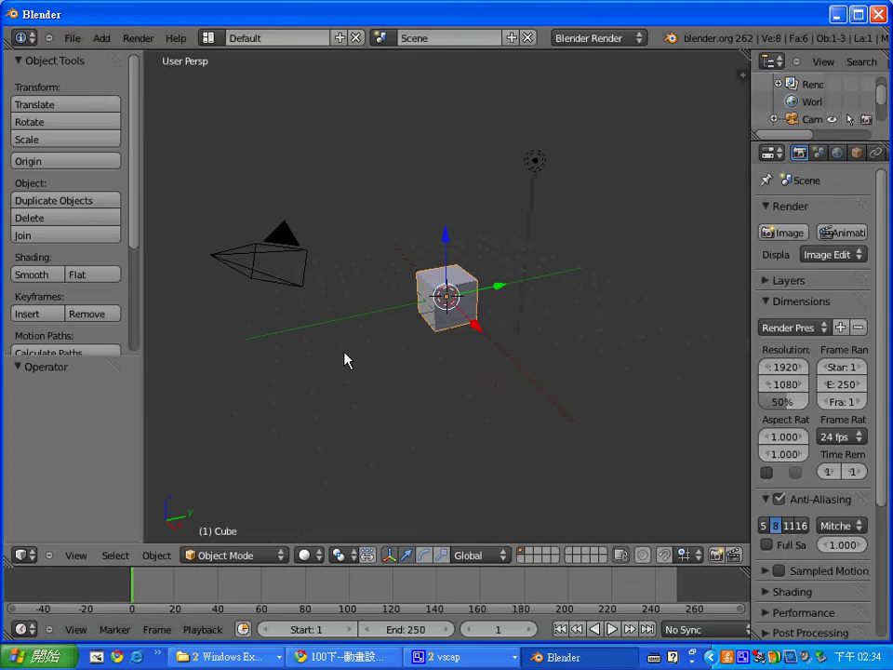
scroll(131, 279, "down", 3)
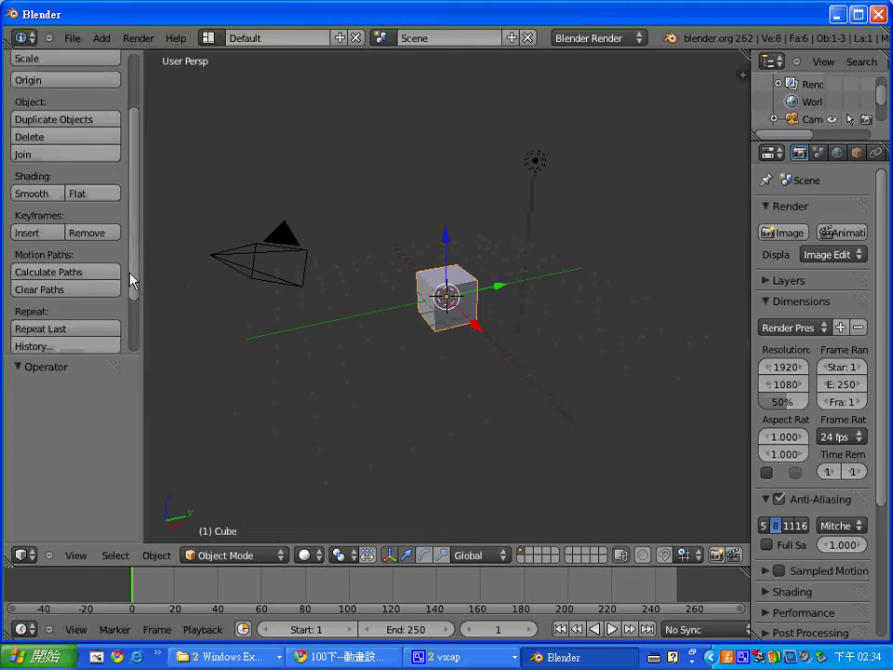
scroll(131, 164, "up", 3)
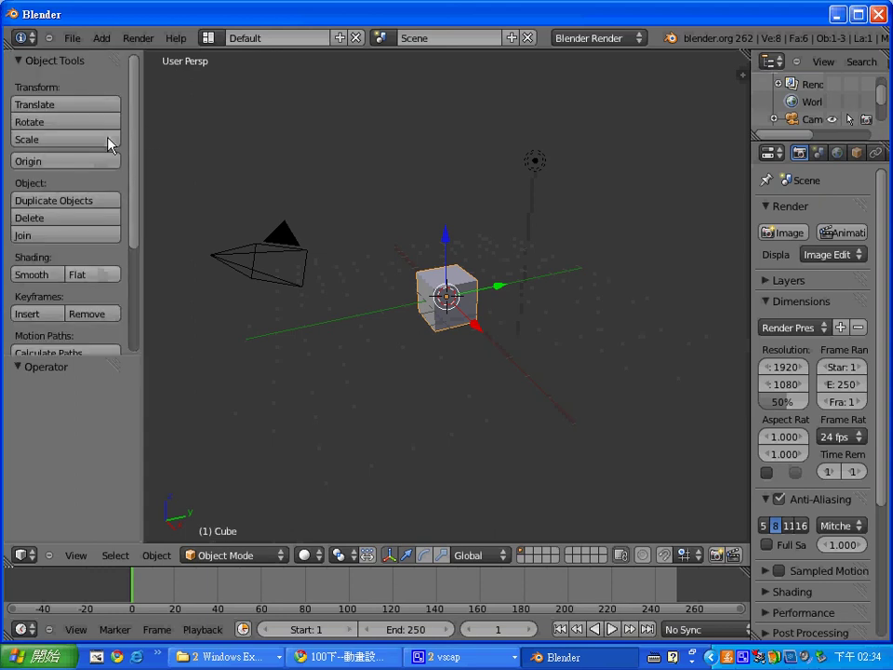
scroll(134, 280, "down", 2)
scroll(142, 349, "down", 2)
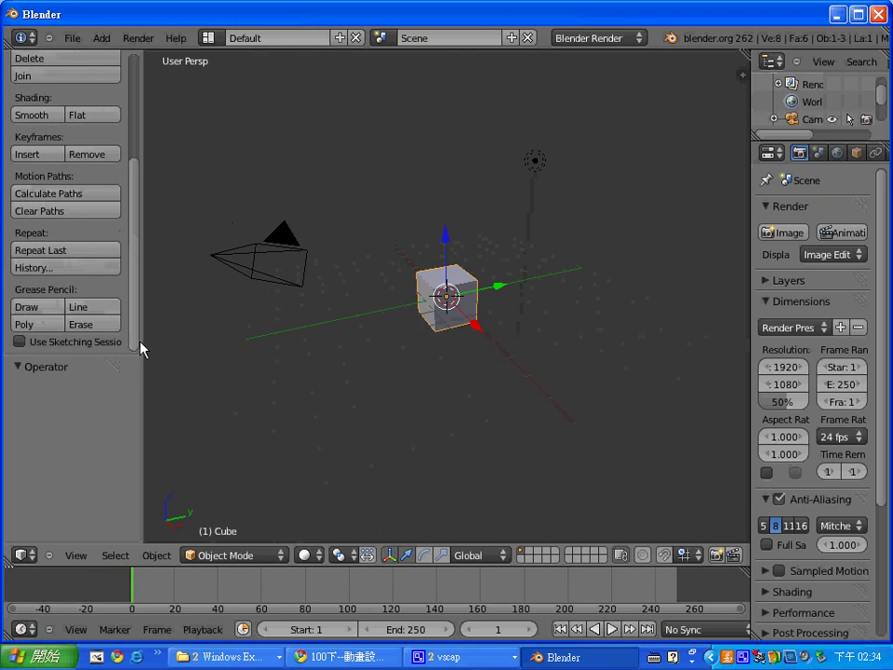
scroll(137, 297, "up", 4)
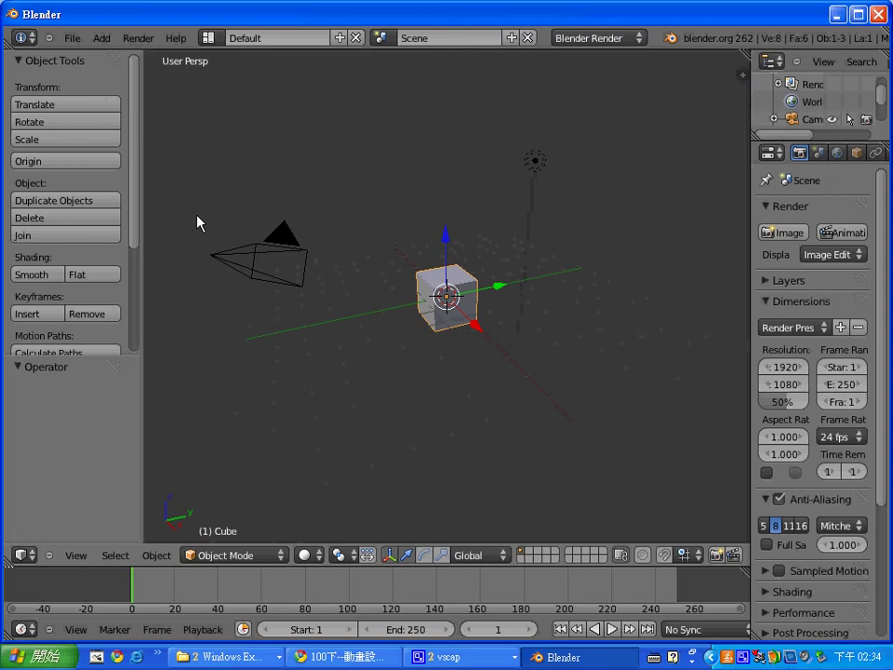
Step: Toggle the tool shelf off, back on, then off again so the 3D viewport is wider
key("t")
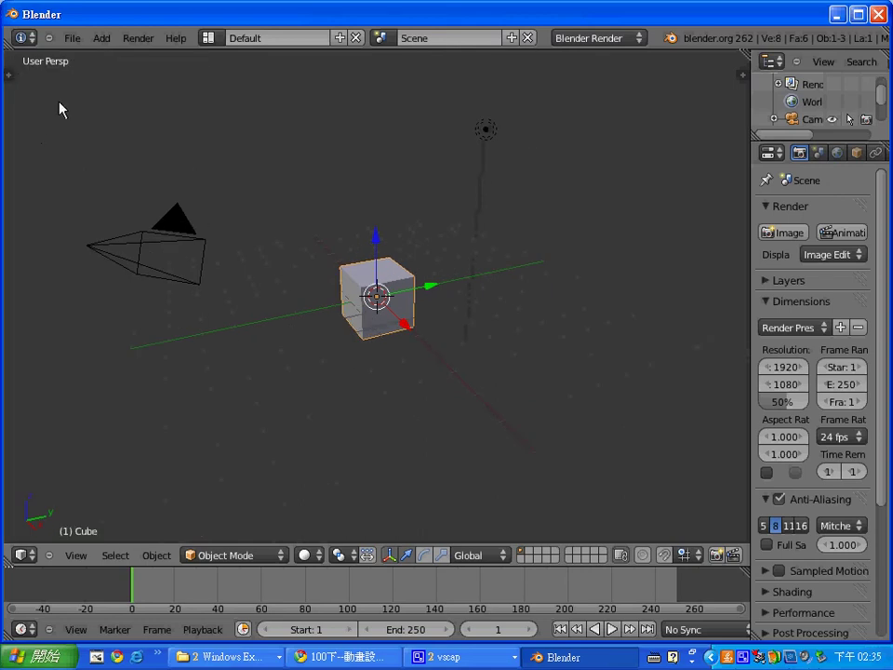
key("t")
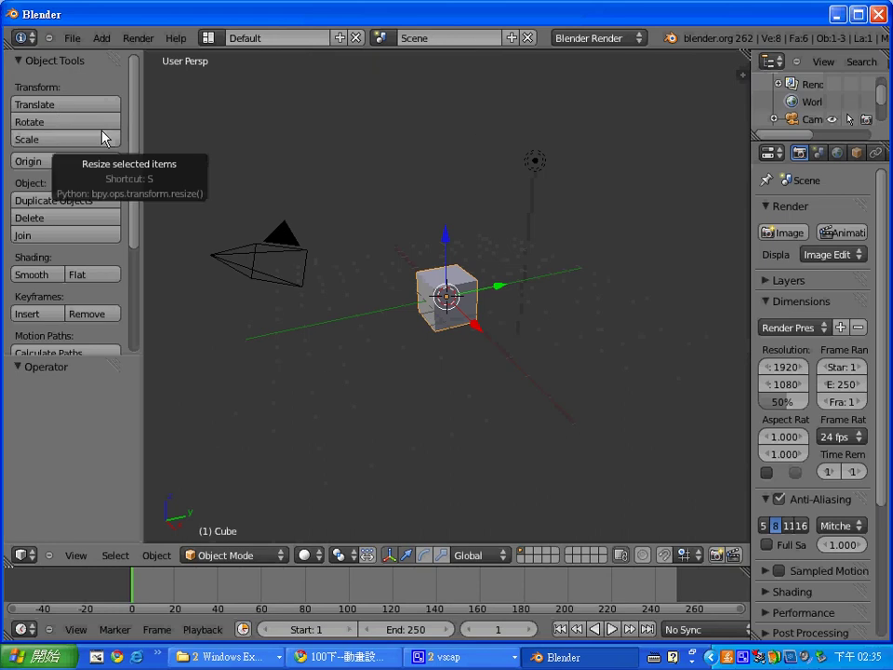
key("t")
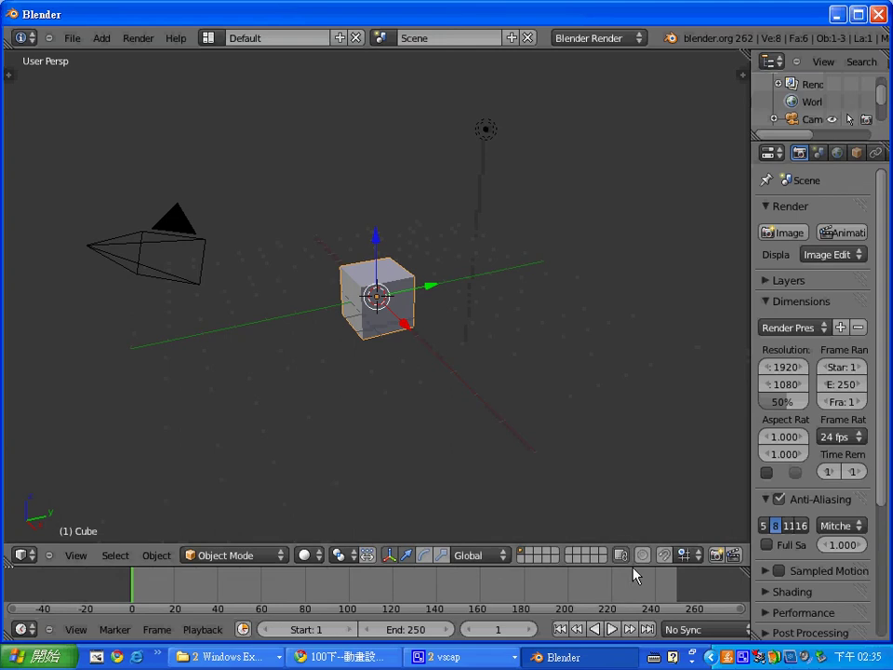
Step: Try Quad View, set the 3D cursor left of the cube, then return to a single viewport
left_click(75, 555)
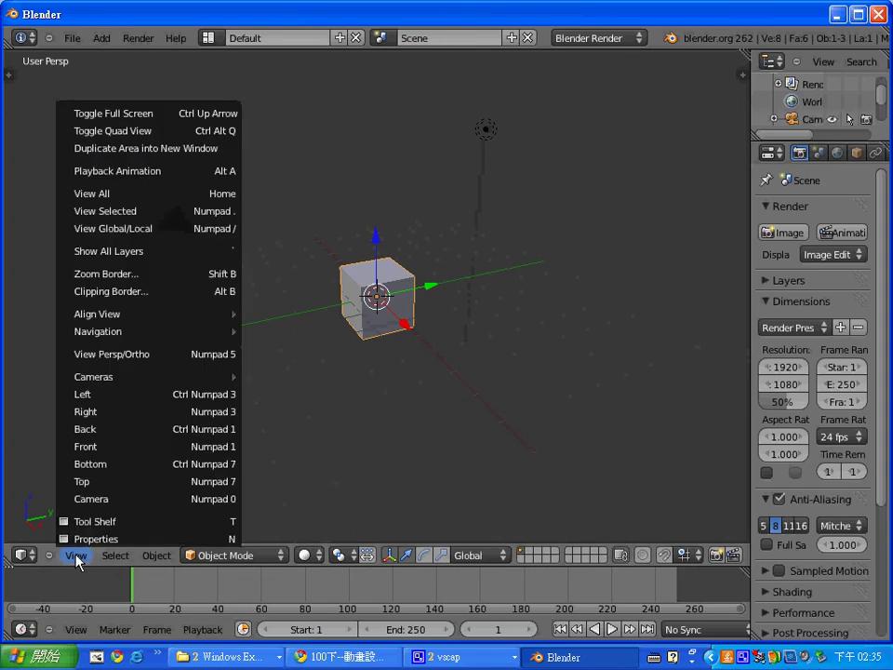
left_click(144, 135)
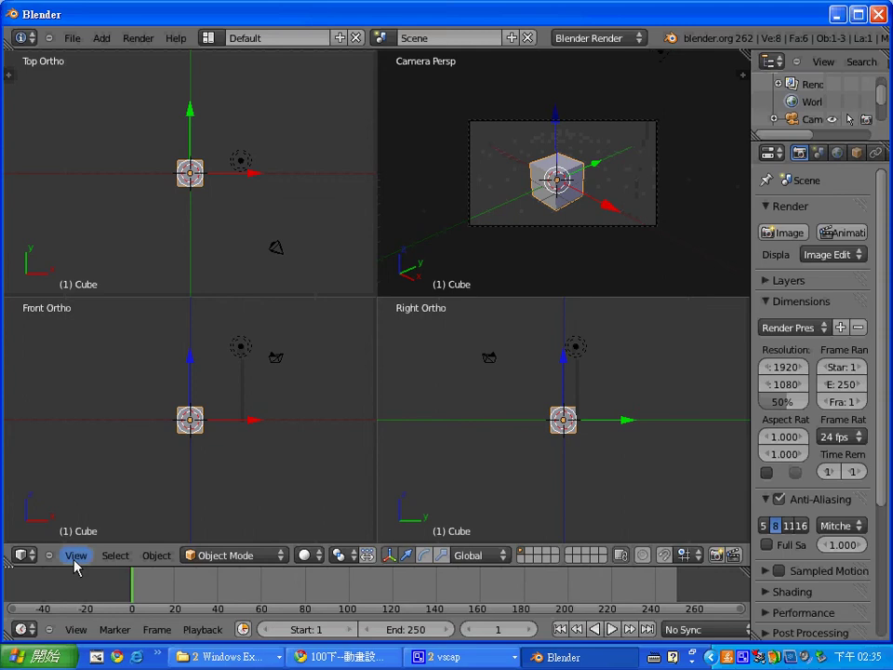
left_click(152, 412)
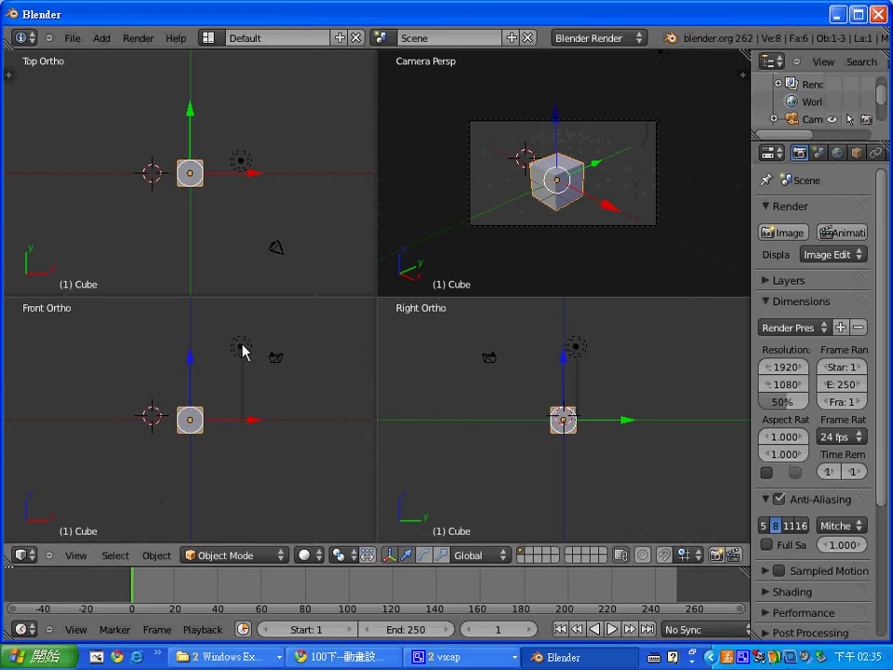
mouse_move(534, 215)
middle_mouse_down()
mouse_move(556, 223)
mouse_move(599, 194)
middle_mouse_up()
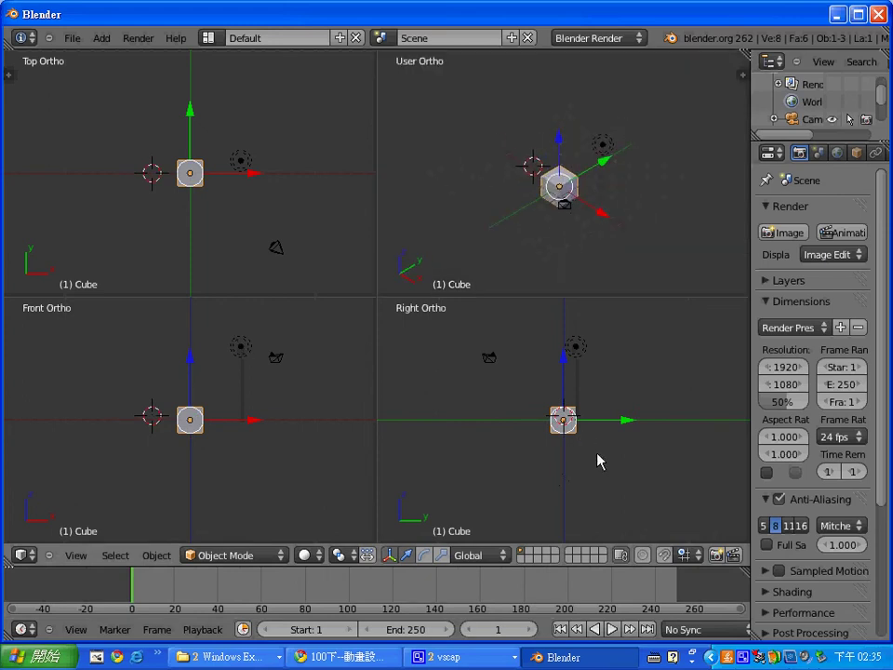
left_click(77, 556)
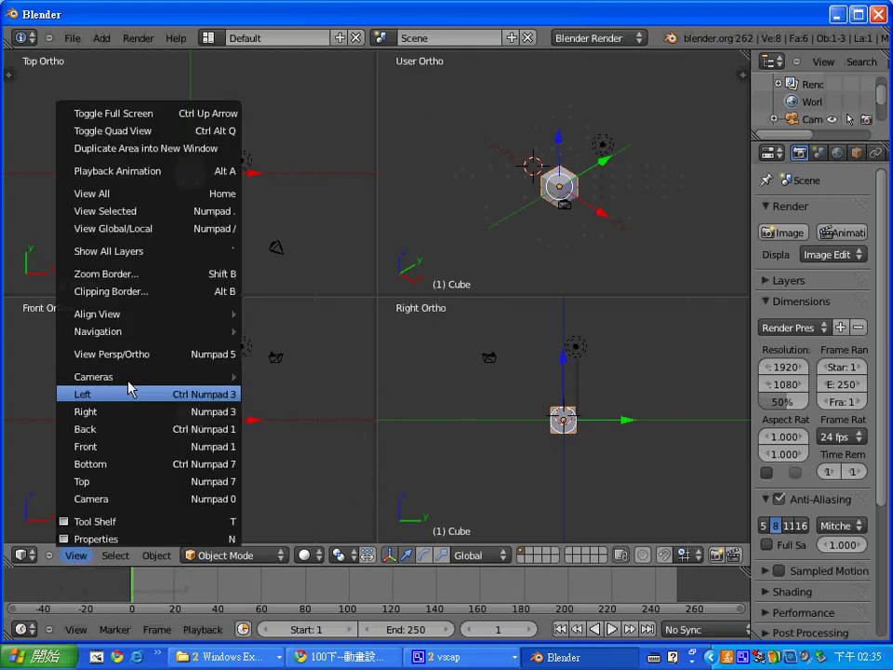
left_click(133, 138)
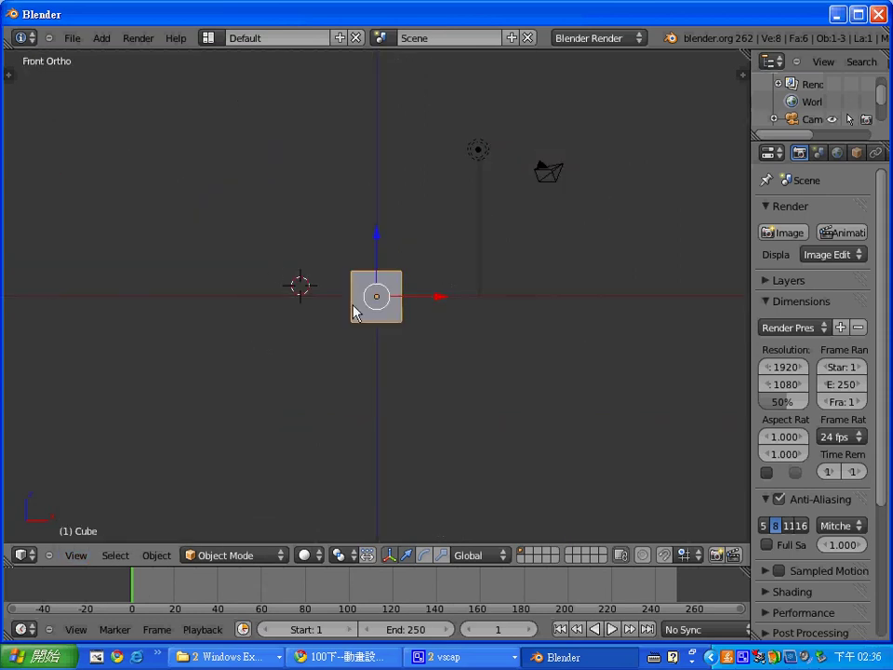
Step: Bring up Area Options on the border between the 3D viewport and the timeline
right_click(564, 566)
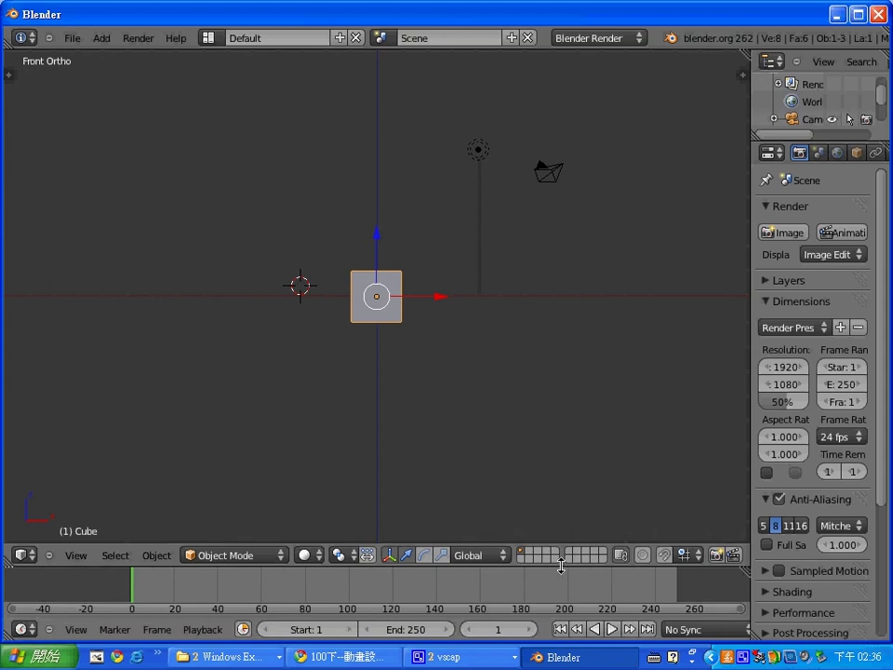
right_click(561, 567)
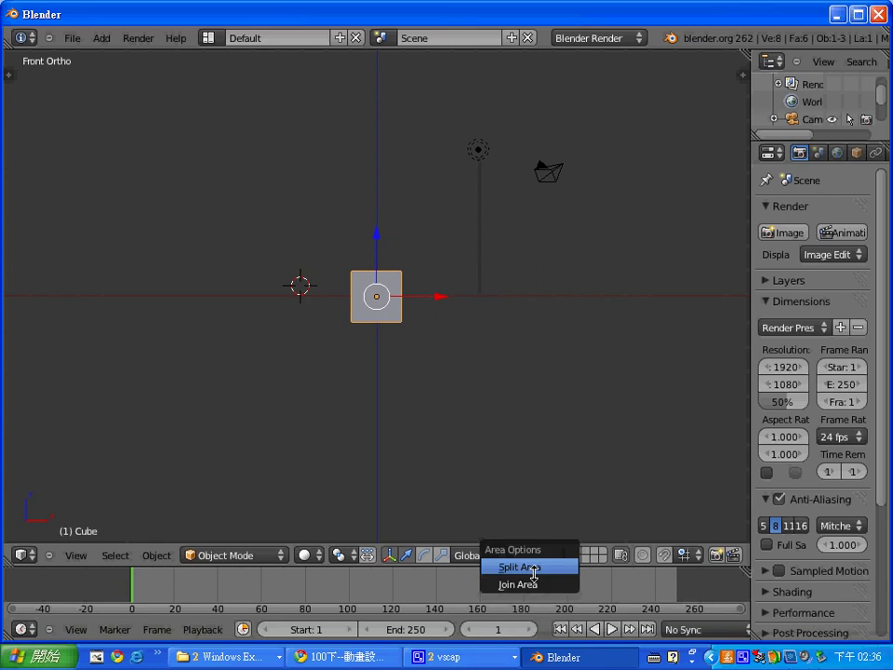
Step: Split the viewport vertically and set the right half to the Active Camera view, zoomed in
left_click(533, 572)
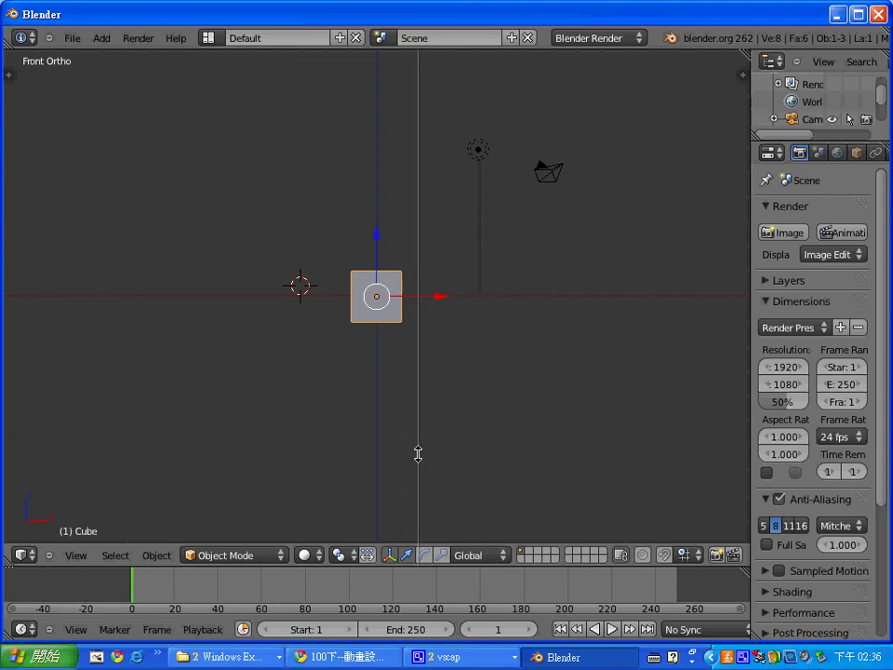
left_click(418, 453)
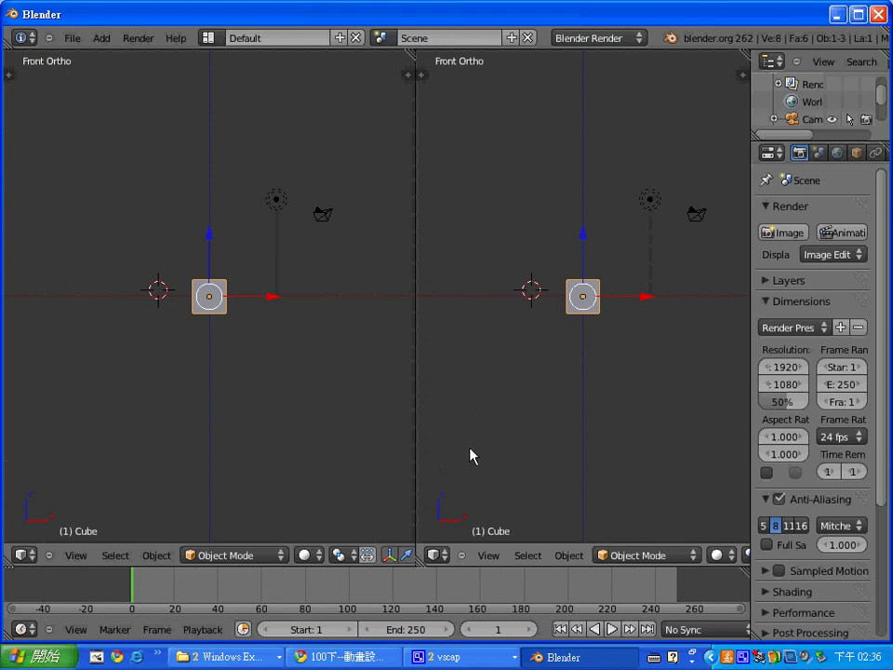
left_click(489, 556)
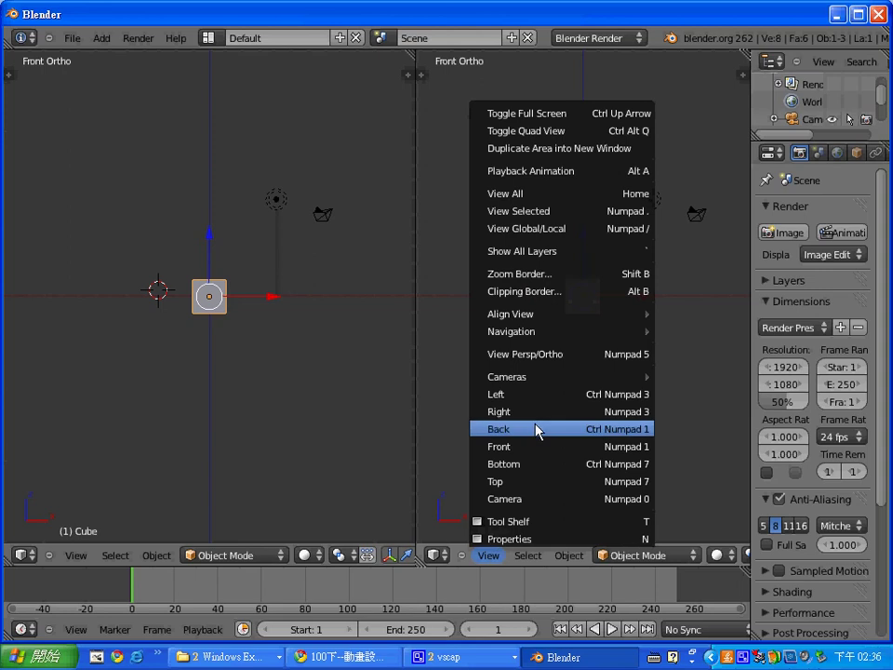
mouse_move(559, 377)
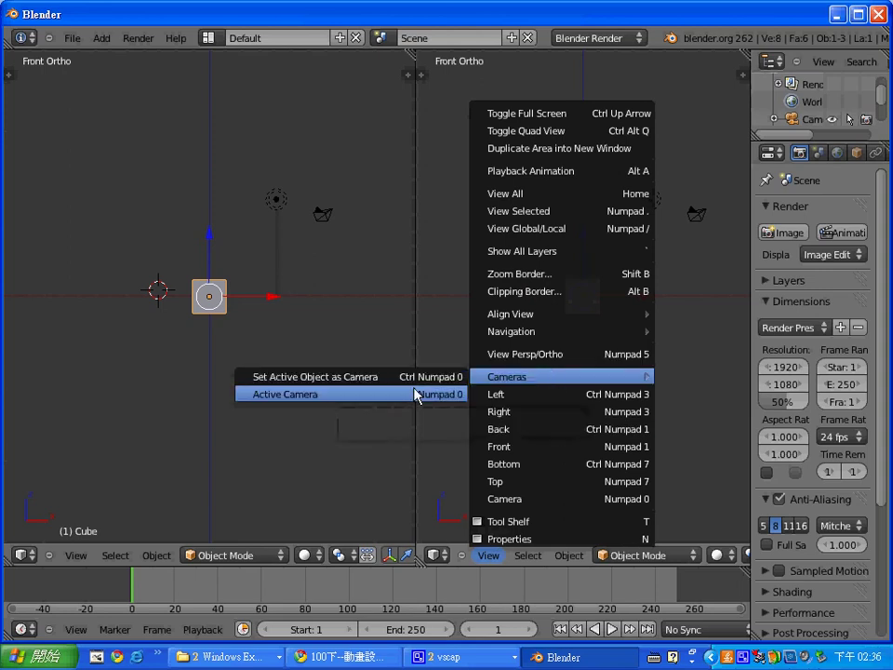
left_click(414, 395)
scroll(565, 351, "up", 3)
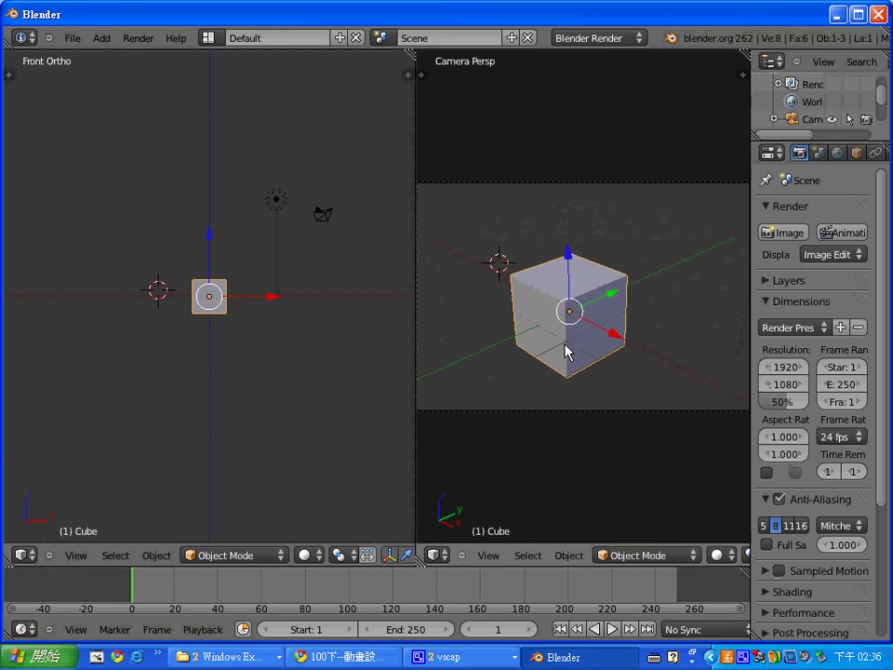
left_click(75, 555)
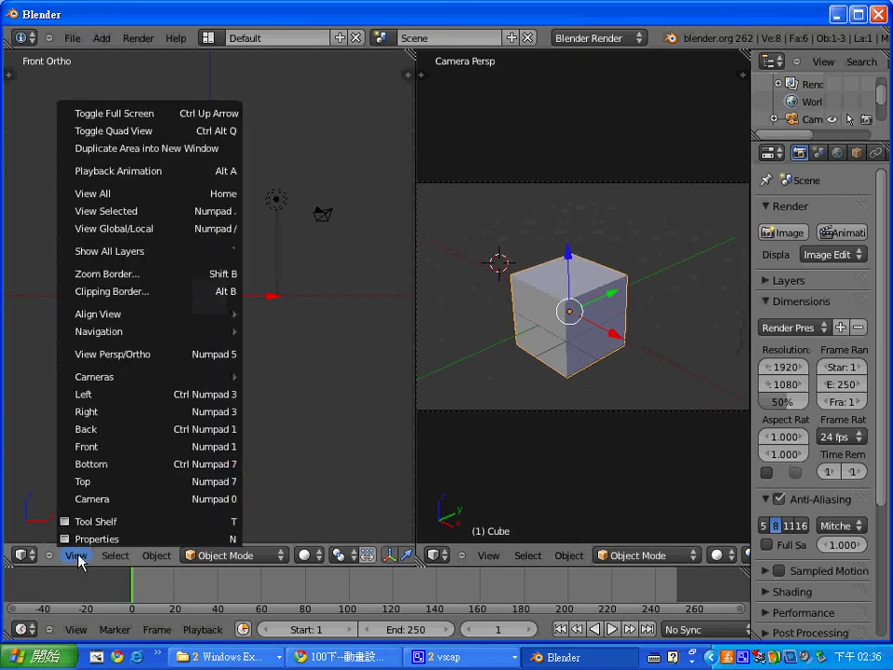
left_click(119, 456)
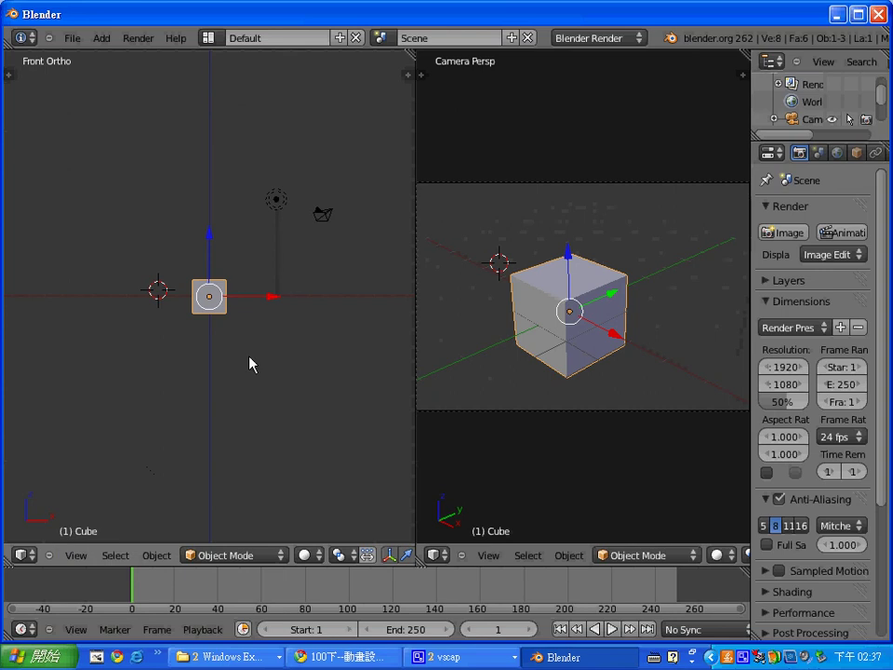
scroll(227, 299, "up", 3)
scroll(232, 301, "up", 2)
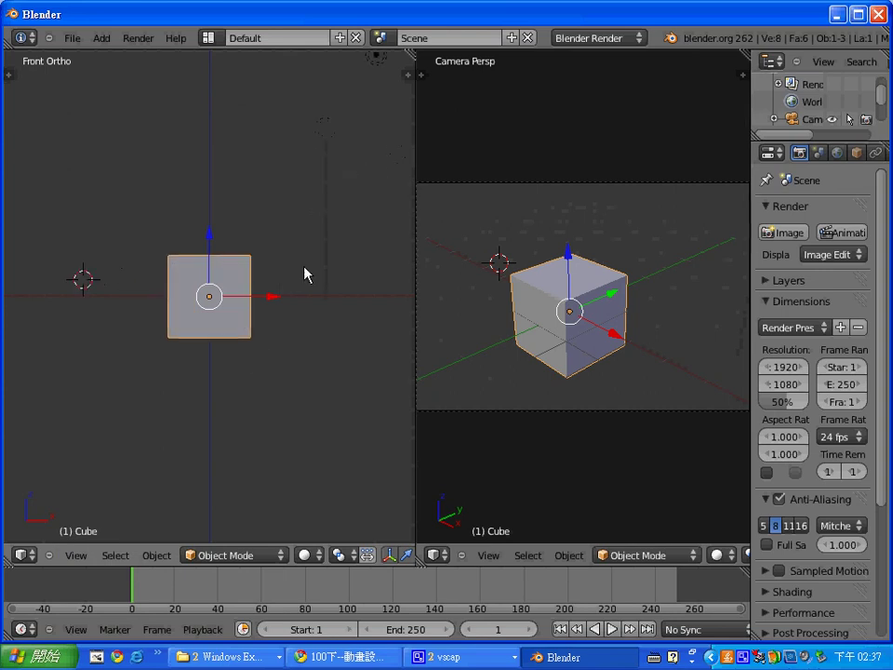
mouse_move(305, 273)
middle_mouse_down("shift")
mouse_move(285, 435)
mouse_move(305, 379)
middle_mouse_up("shift")
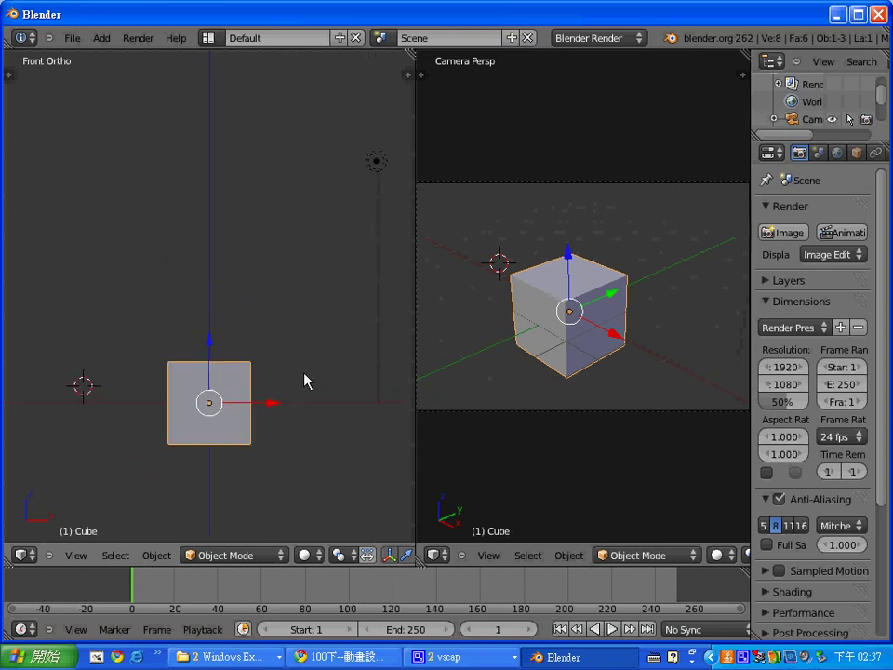
scroll(305, 337, "up", 2)
scroll(304, 337, "down", 2)
scroll(305, 338, "down", 1)
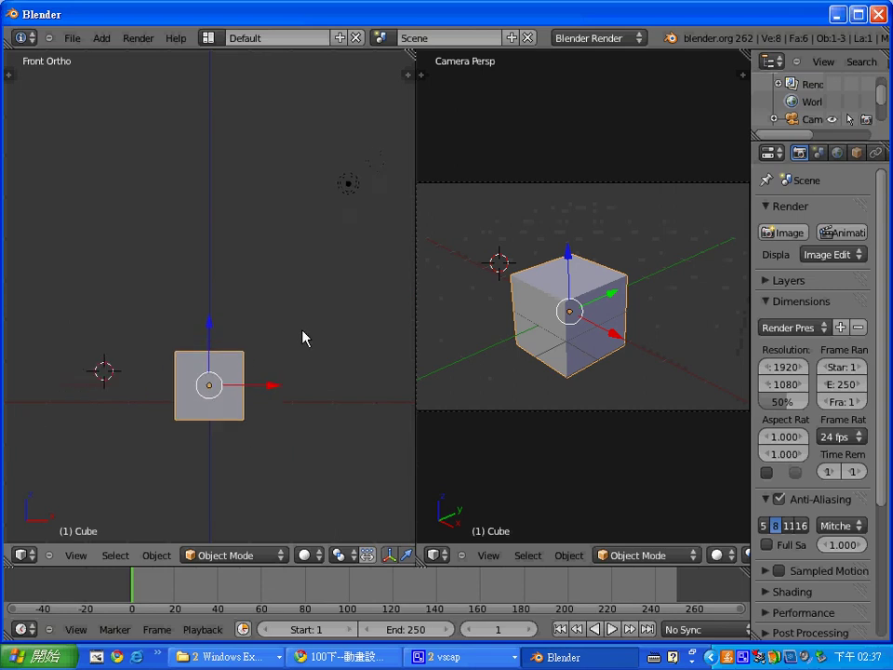
scroll(303, 338, "down", 1)
scroll(303, 338, "up", 1)
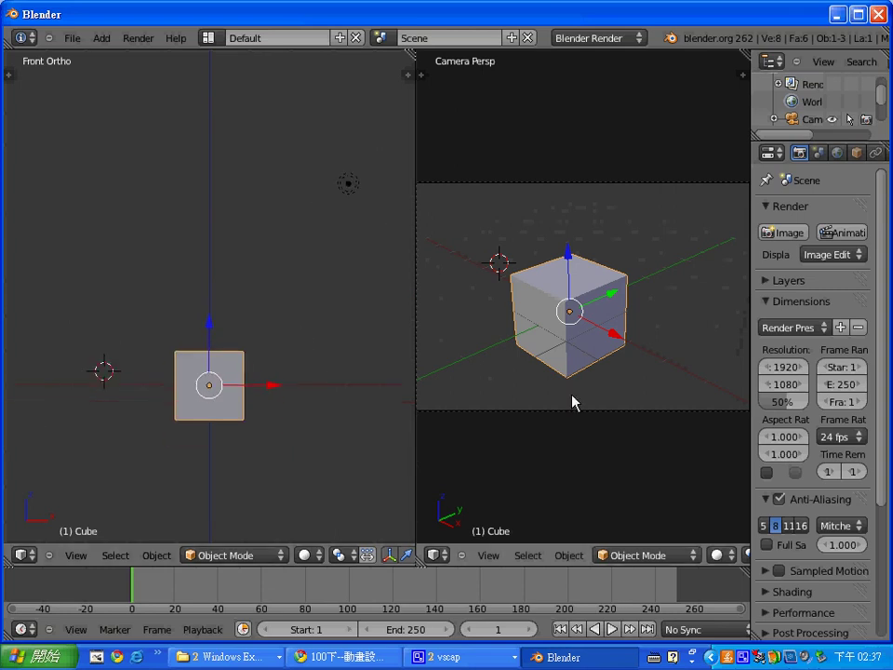
scroll(574, 401, "down", 5)
scroll(573, 402, "up", 2)
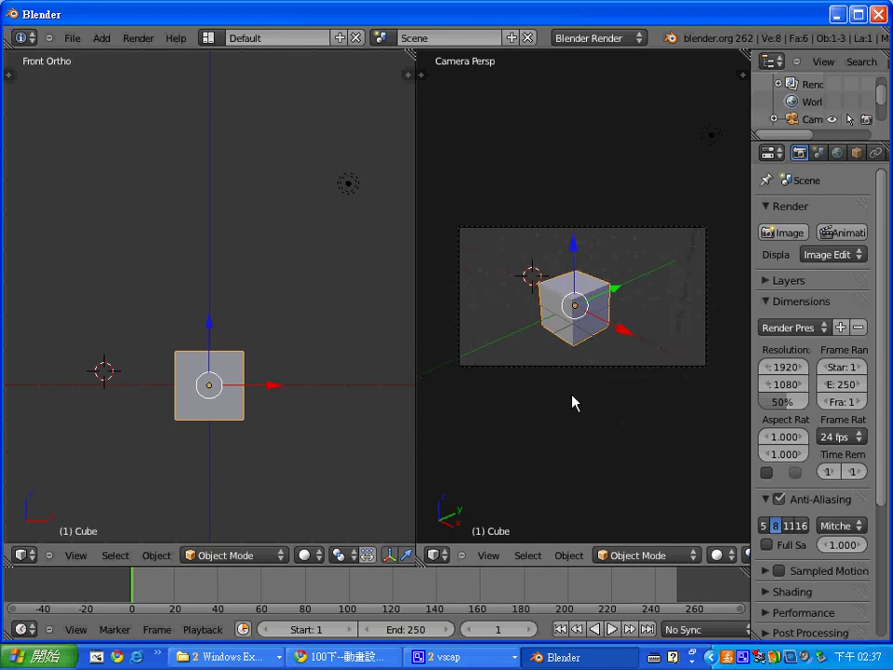
scroll(572, 402, "down", 2)
scroll(571, 402, "up", 2)
scroll(570, 402, "up", 1)
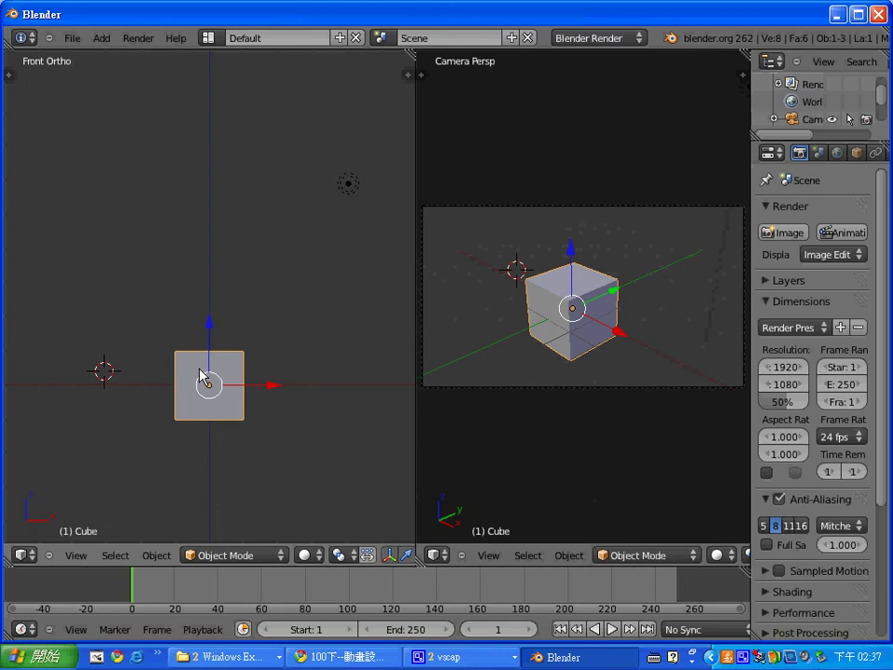
key("shift+d")
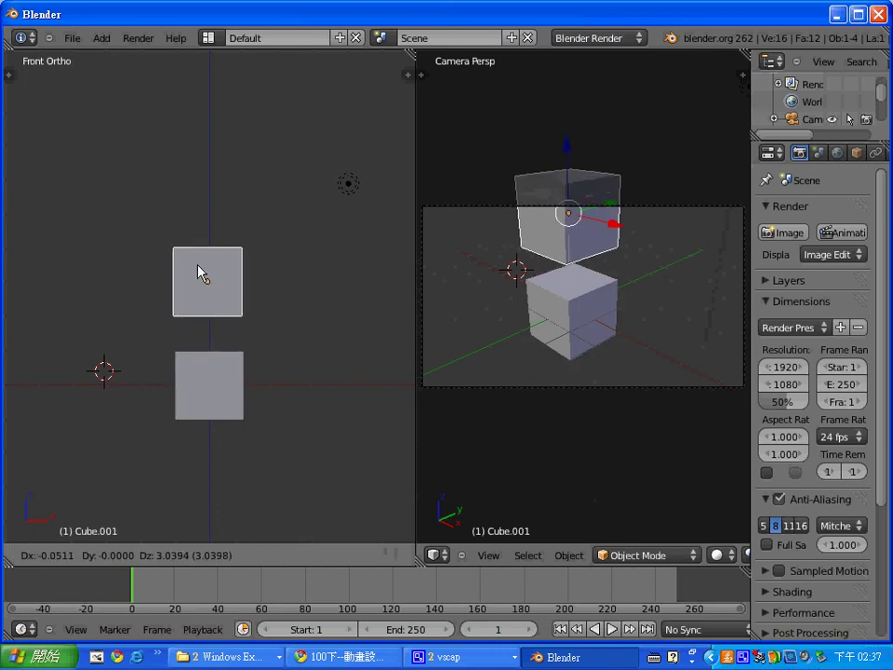
left_click(199, 274)
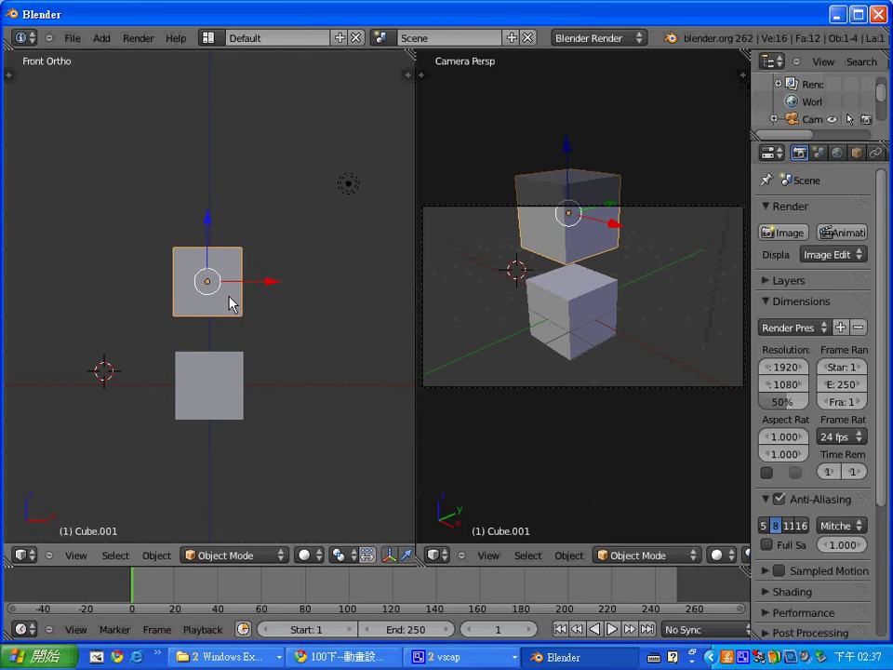
key("shift+d")
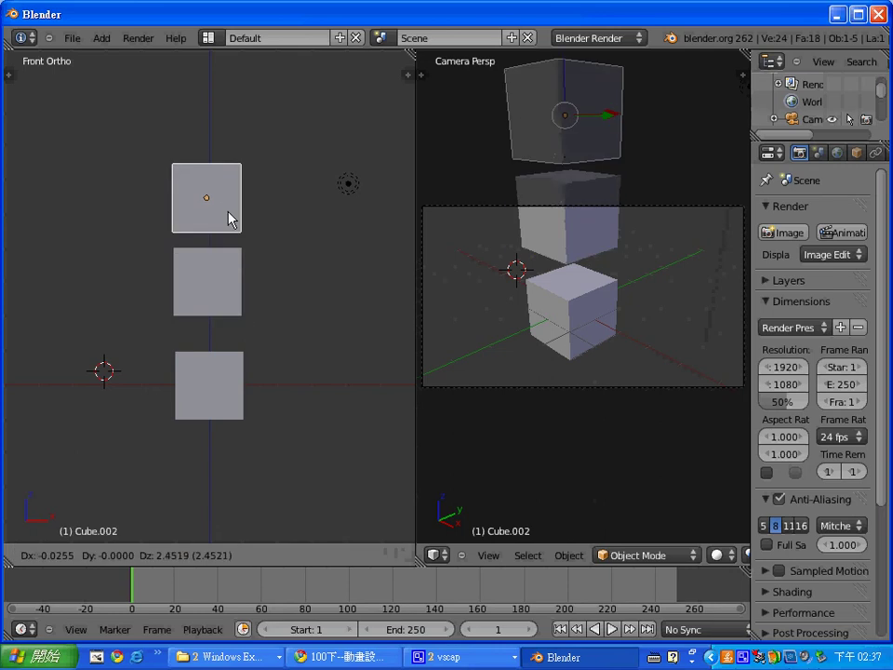
left_click(228, 220)
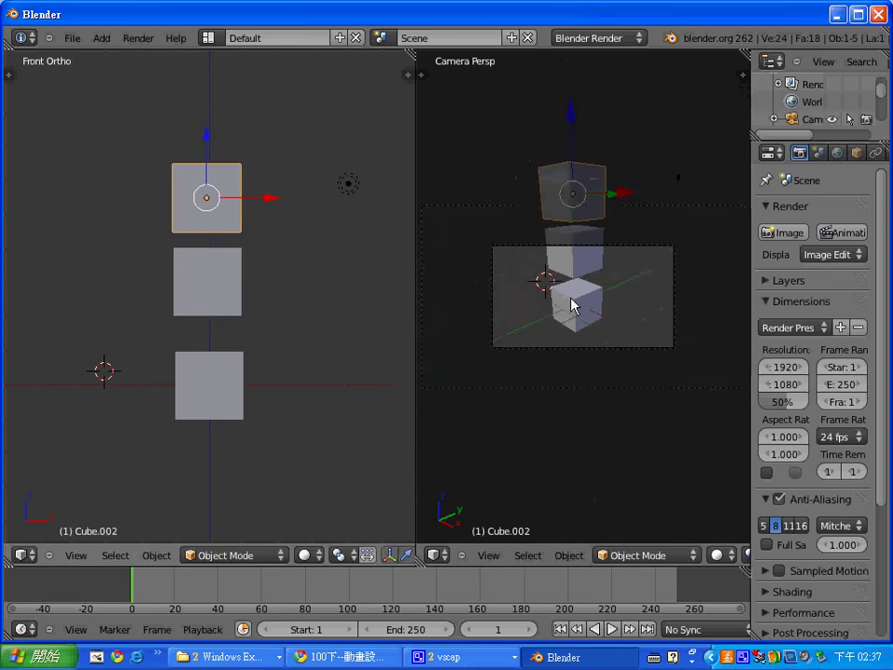
scroll(575, 305, "down", 3)
key("ctrl+z")
key("ctrl+z")
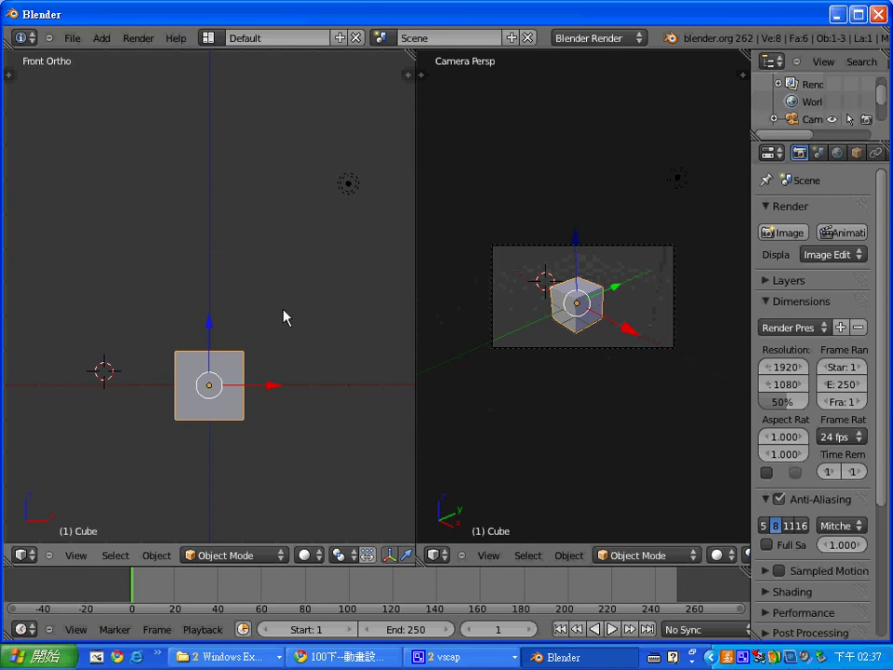
Step: Pan the Front Ortho view and begin a Split Area with the divider just above the cube
scroll(283, 315, "up", 1)
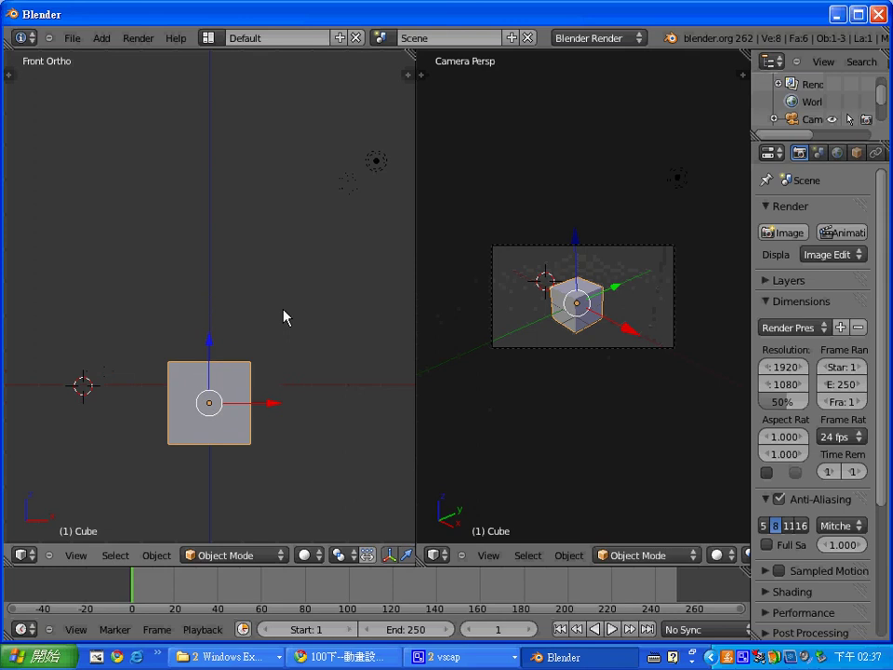
mouse_move(316, 290)
middle_mouse_down("shift")
mouse_move(279, 299)
mouse_move(279, 271)
middle_mouse_up("shift")
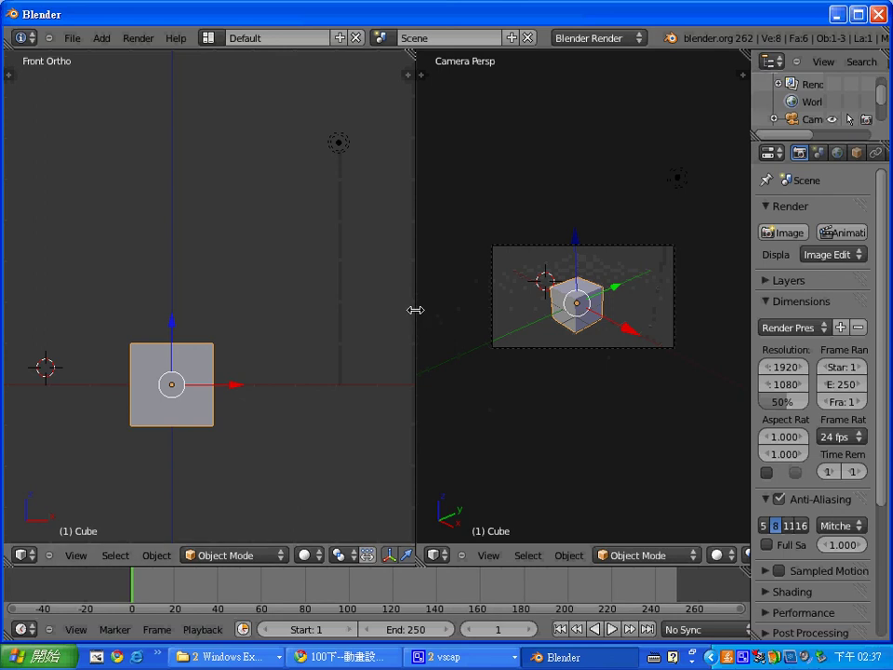
right_click(415, 309)
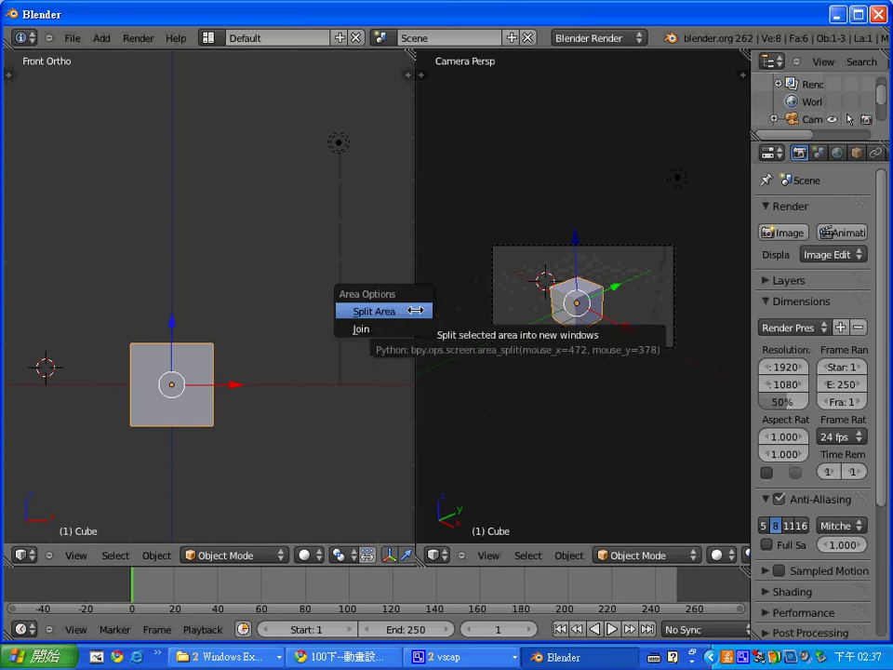
left_click(415, 310)
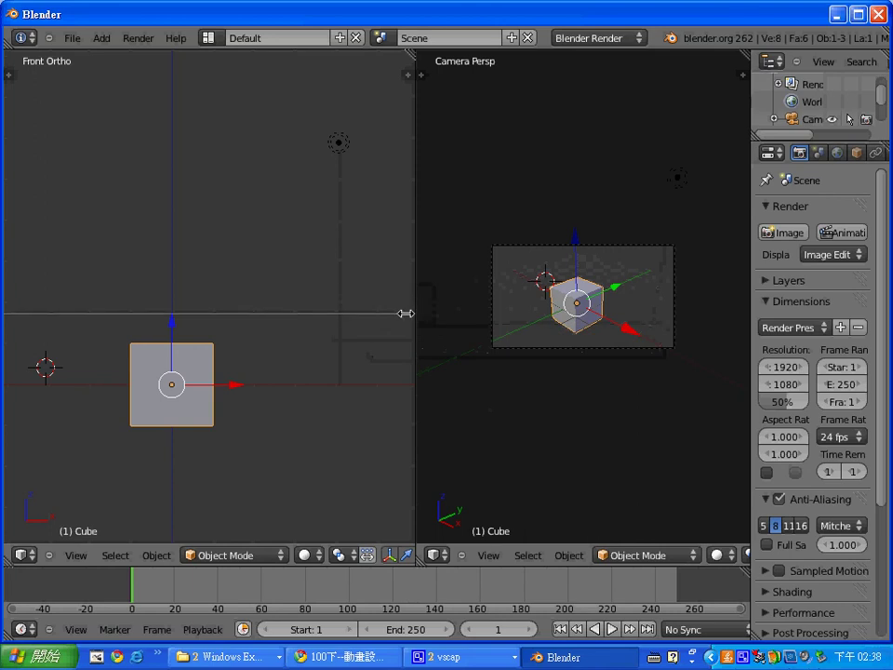
Step: Divide the Front Ortho side into upper and lower halves, each split side by side
left_click(369, 255)
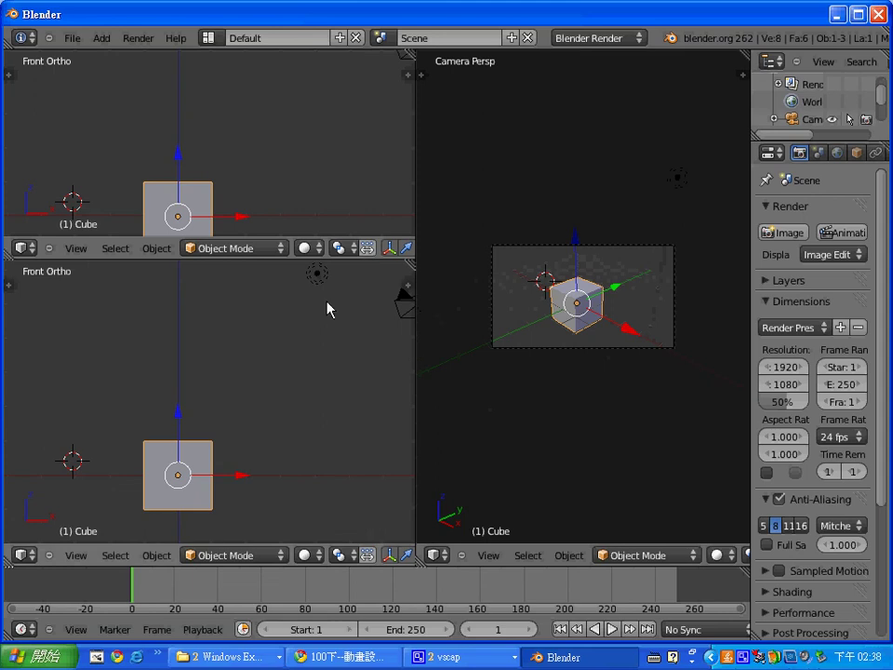
right_click(292, 259)
left_click(265, 258)
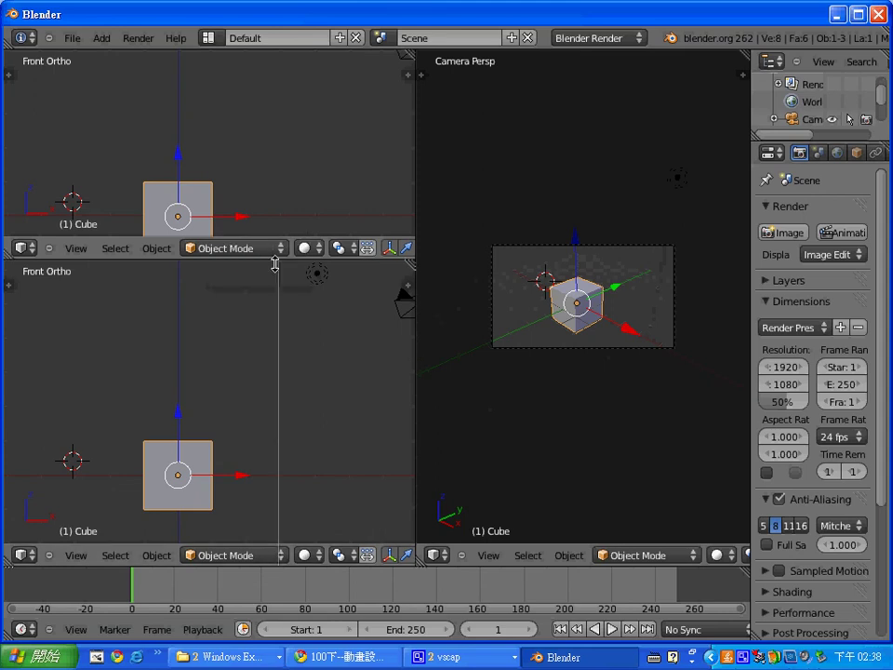
left_click(186, 279)
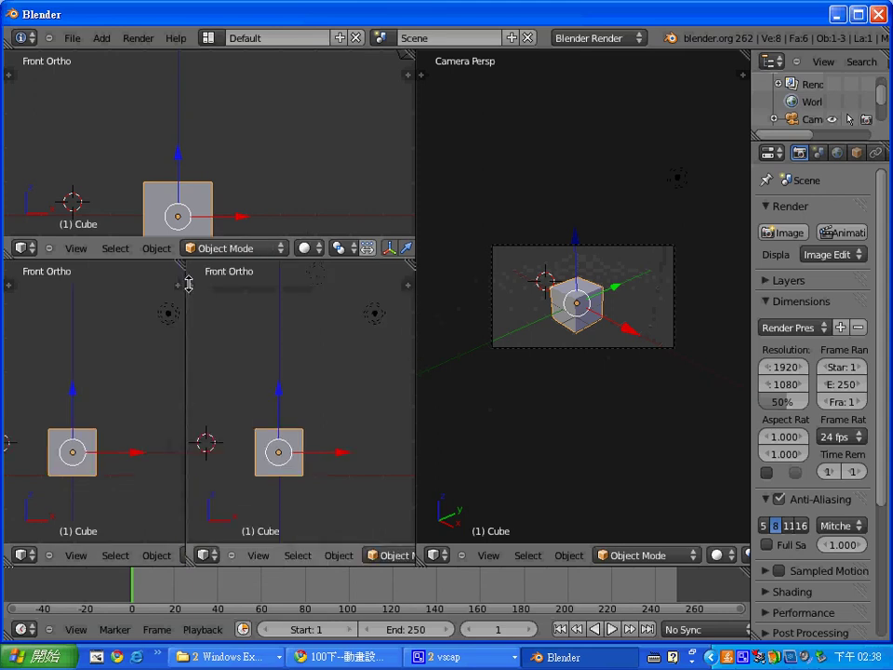
right_click(292, 257)
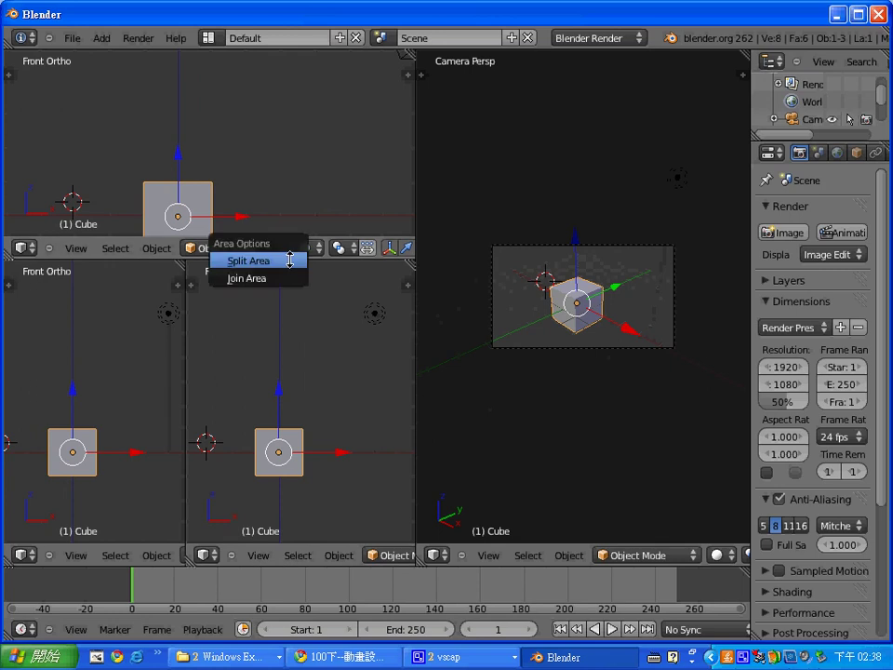
left_click(279, 259)
left_click(190, 196)
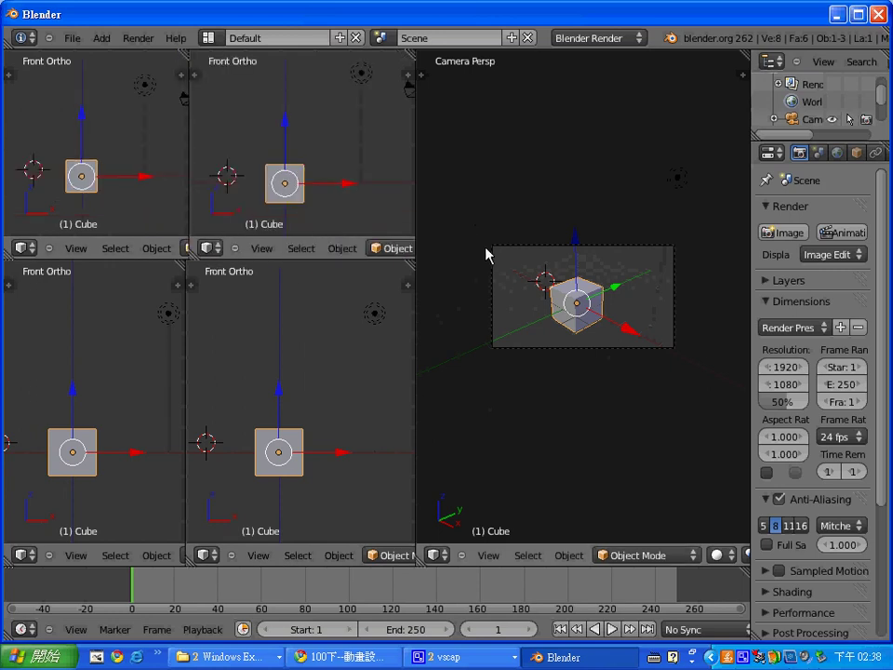
Step: Divide the Camera Persp side the same way into four views
right_click(418, 284)
left_click(417, 281)
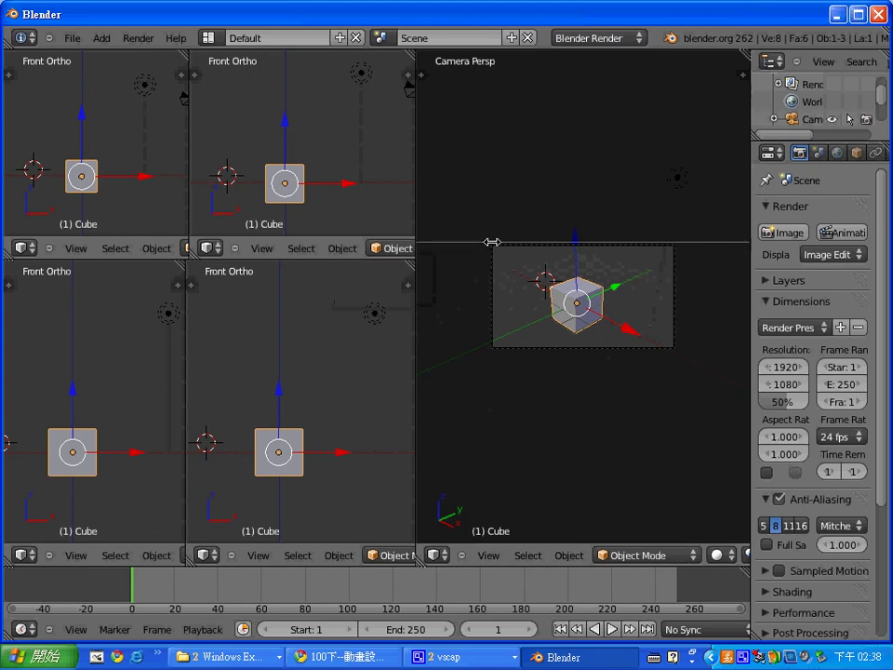
left_click(485, 179)
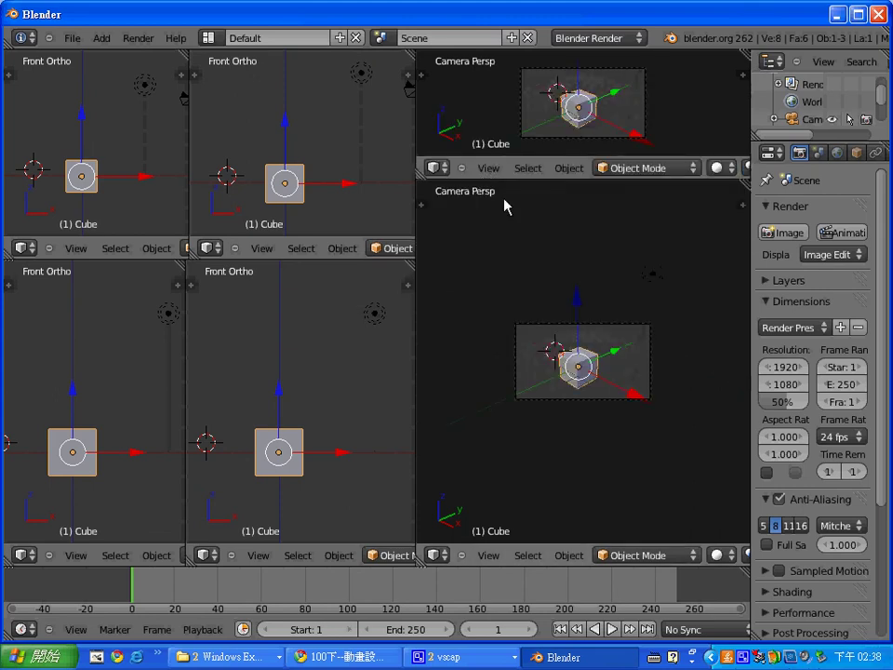
right_click(559, 178)
left_click(558, 181)
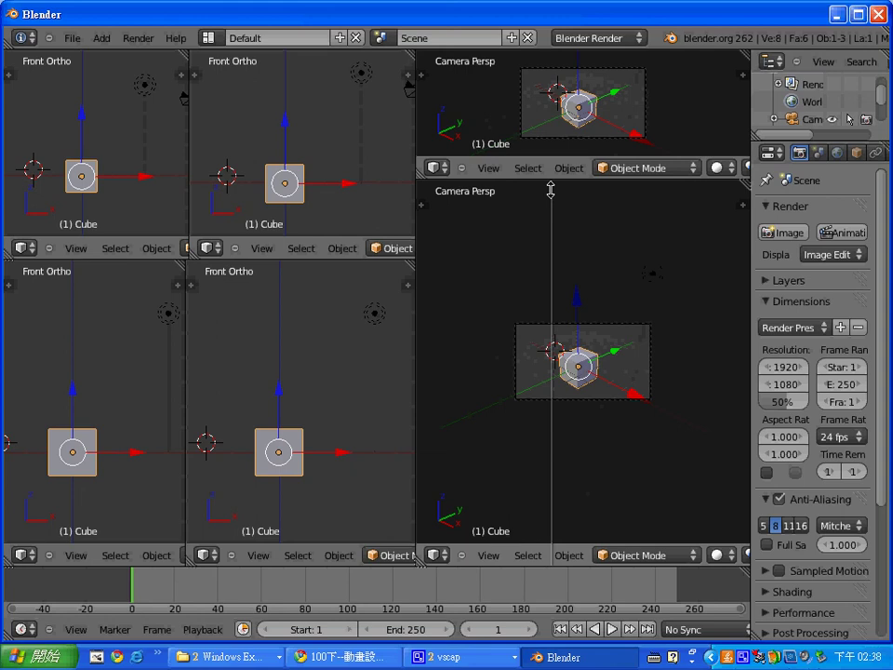
left_click(543, 239)
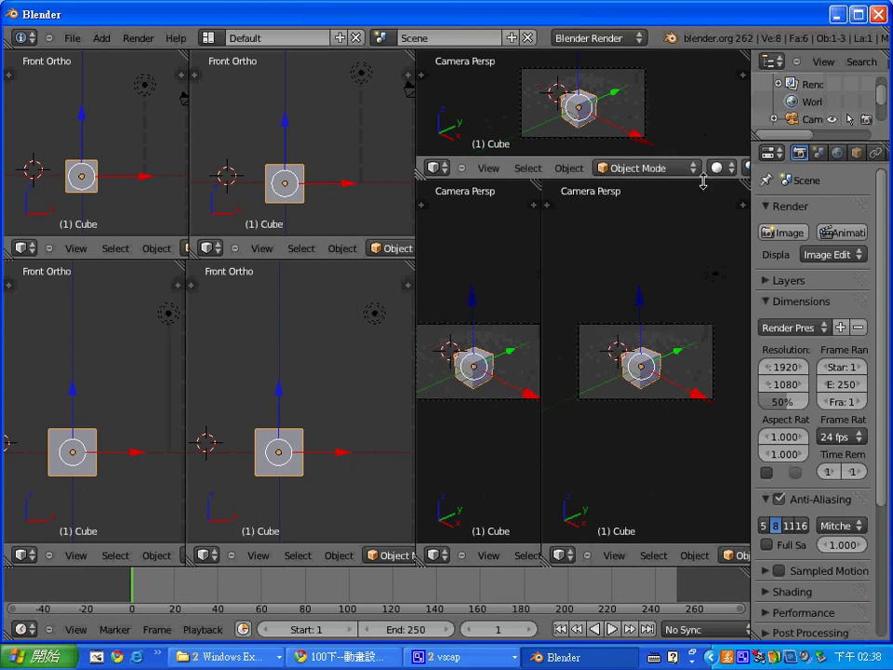
right_click(662, 178)
left_click(651, 180)
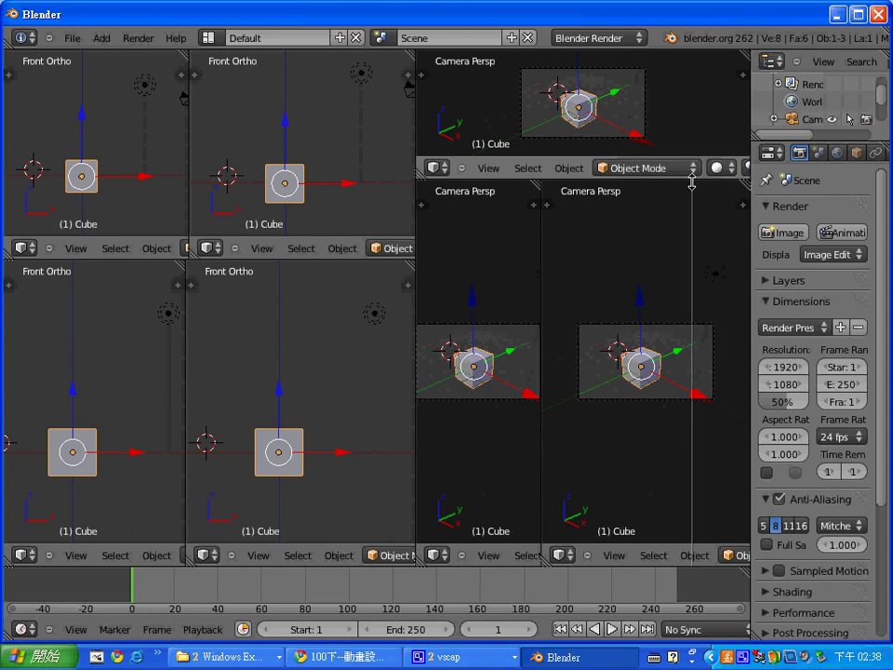
left_click(565, 124)
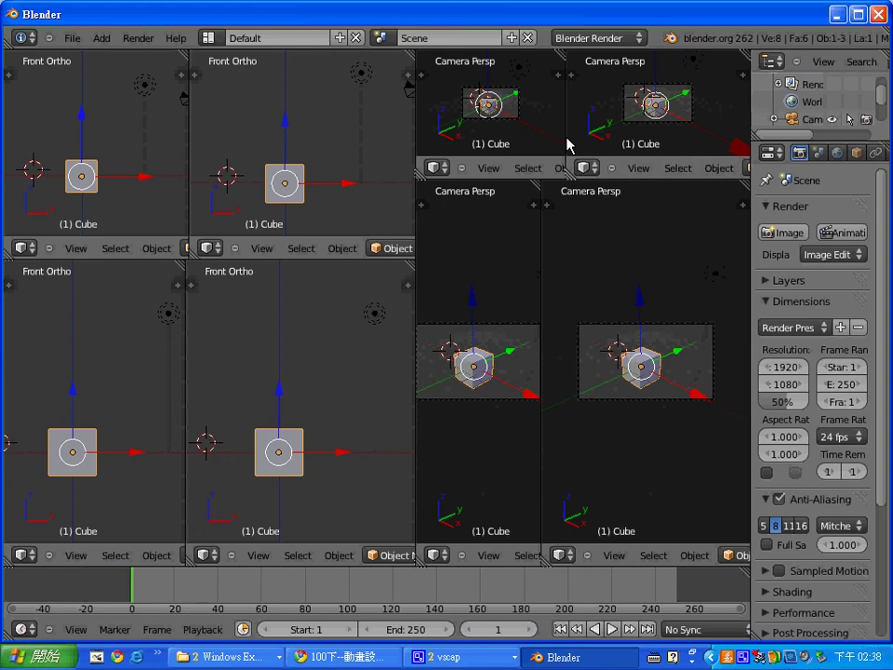
Step: Join the split camera views into one upper and one lower Camera Persp view
right_click(566, 137)
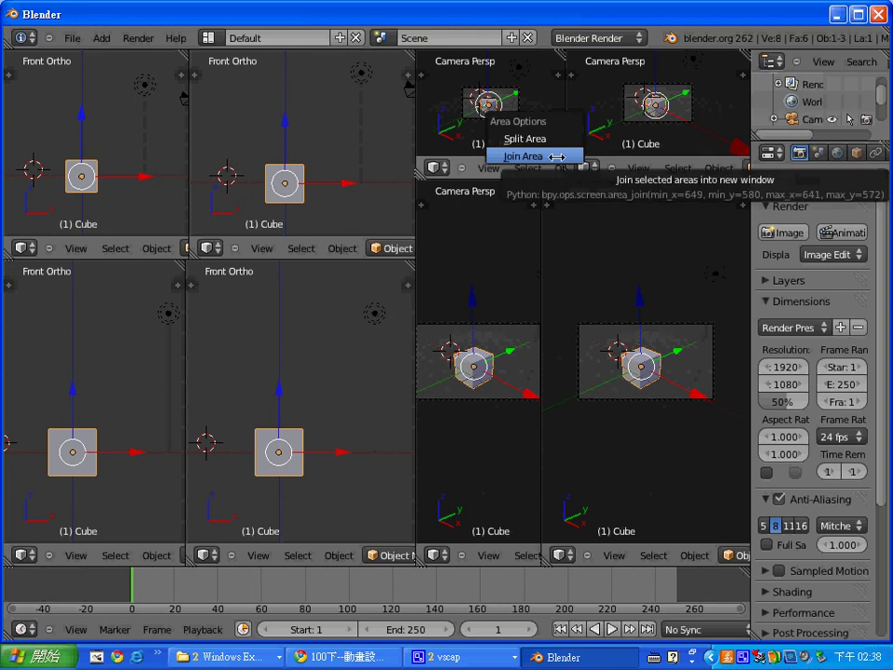
left_click(556, 157)
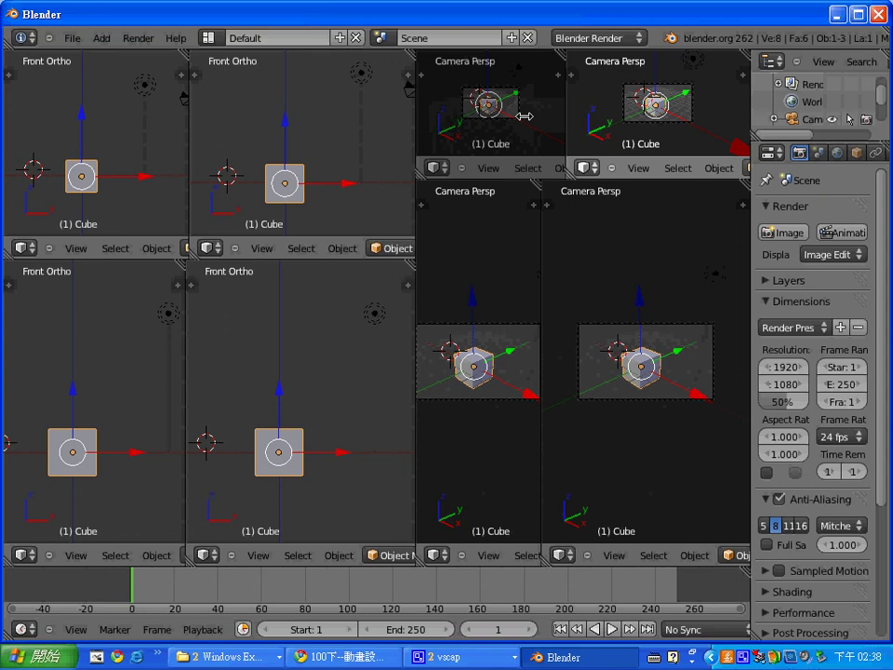
left_click_drag(524, 116, 522, 114)
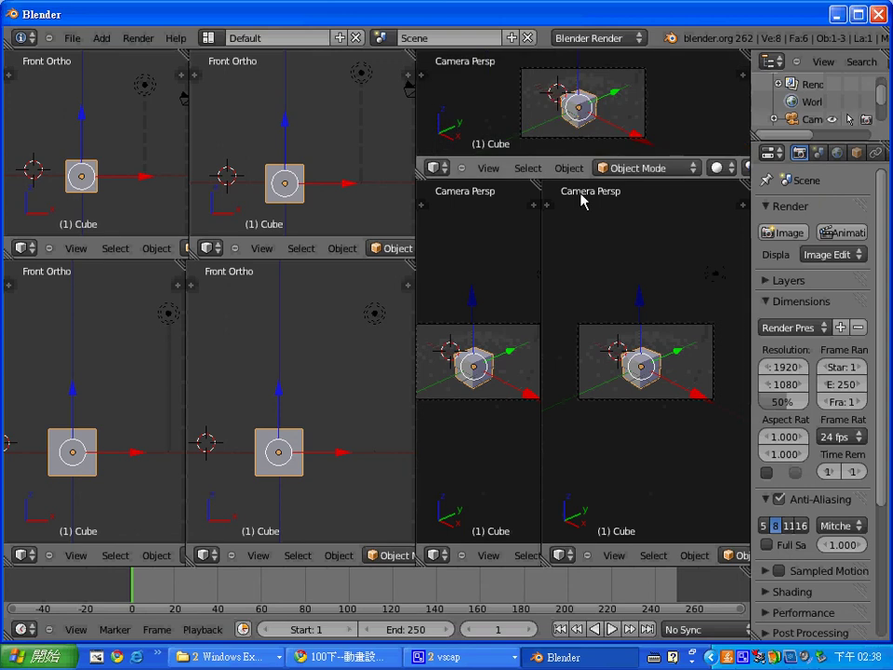
right_click(539, 240)
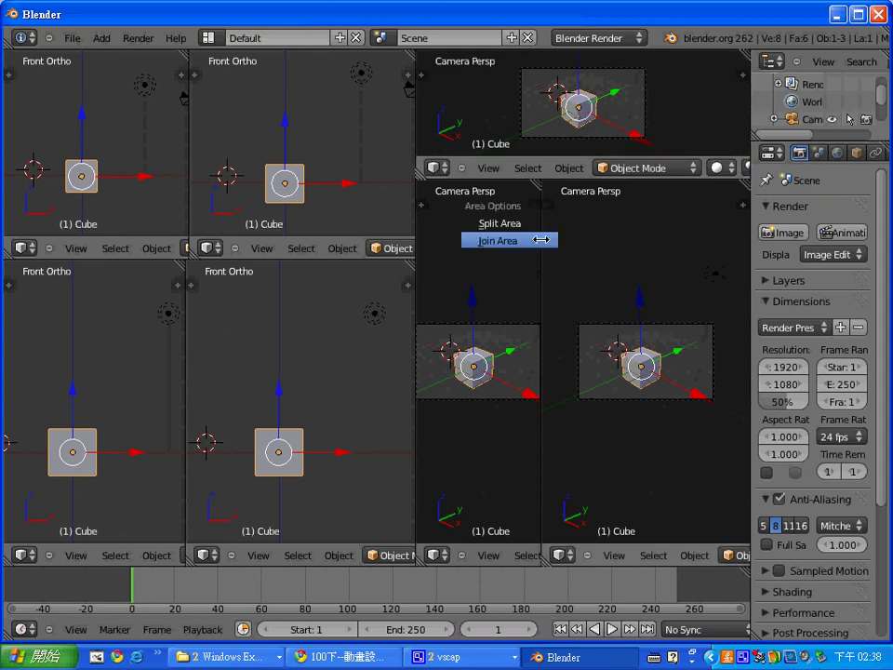
left_click(539, 239)
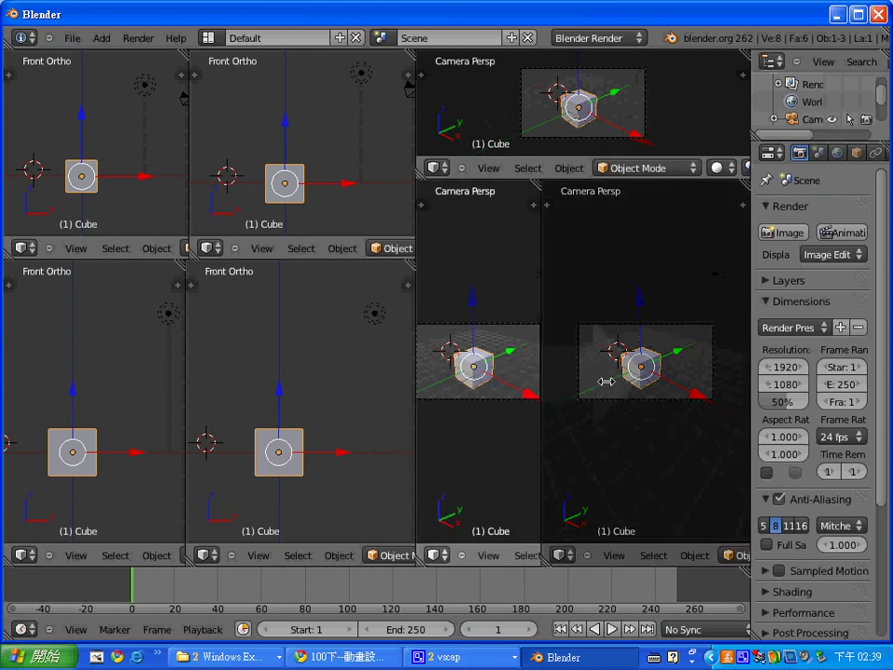
left_click_drag(606, 380, 605, 381)
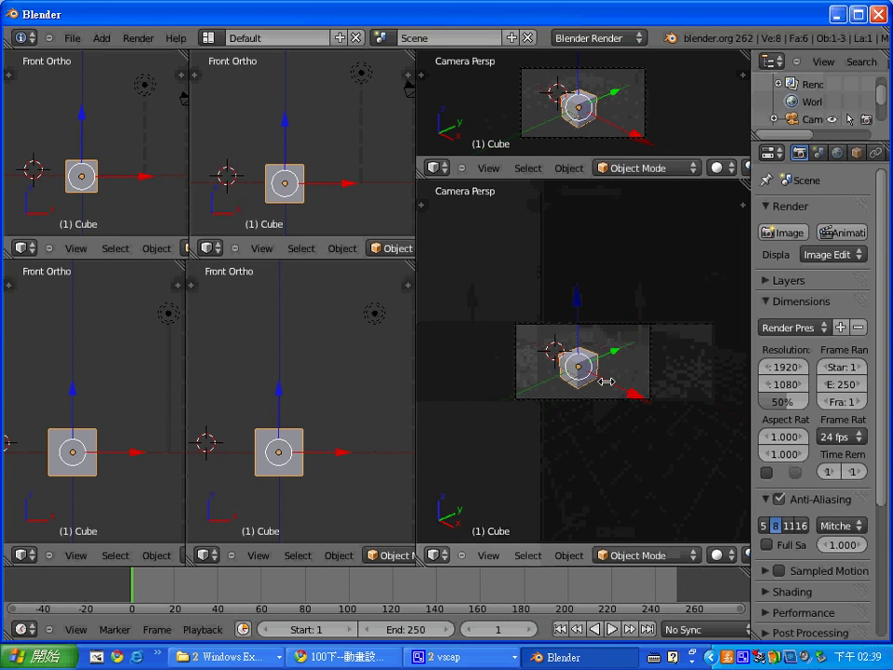
Step: Join the four Front Ortho views into a single tall view on the left
right_click(188, 170)
left_click(189, 167)
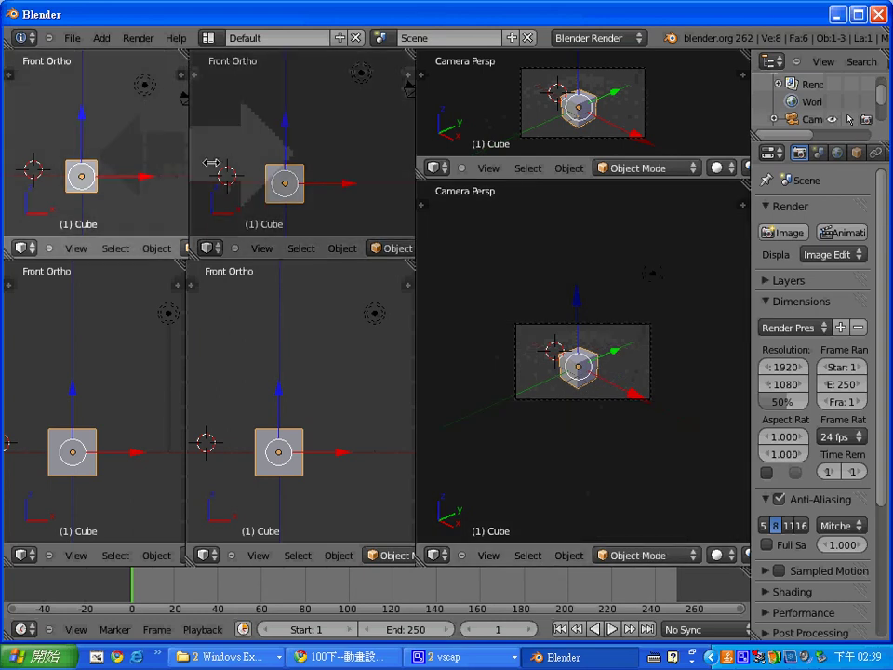
left_click(212, 163)
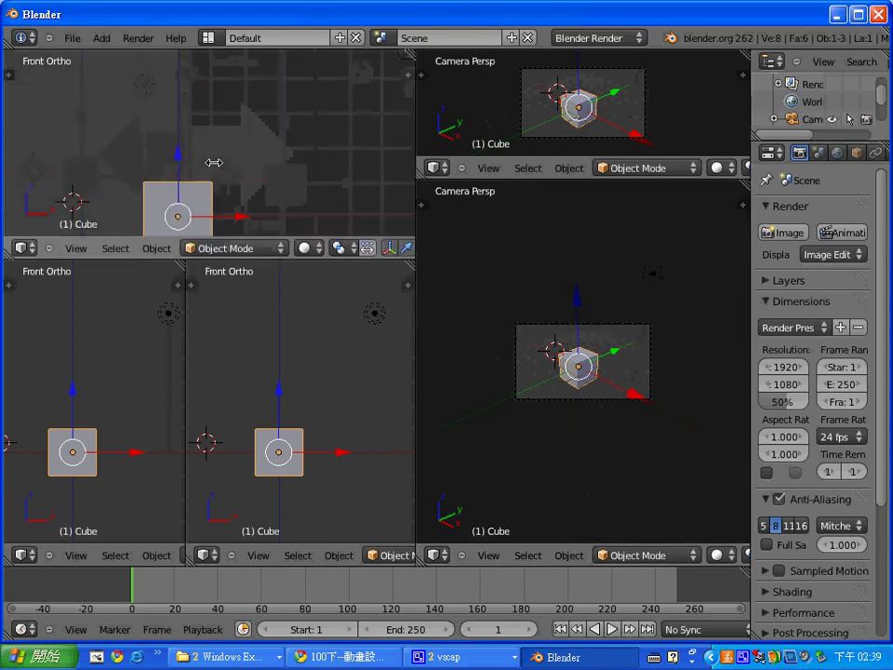
right_click(186, 300)
left_click(186, 300)
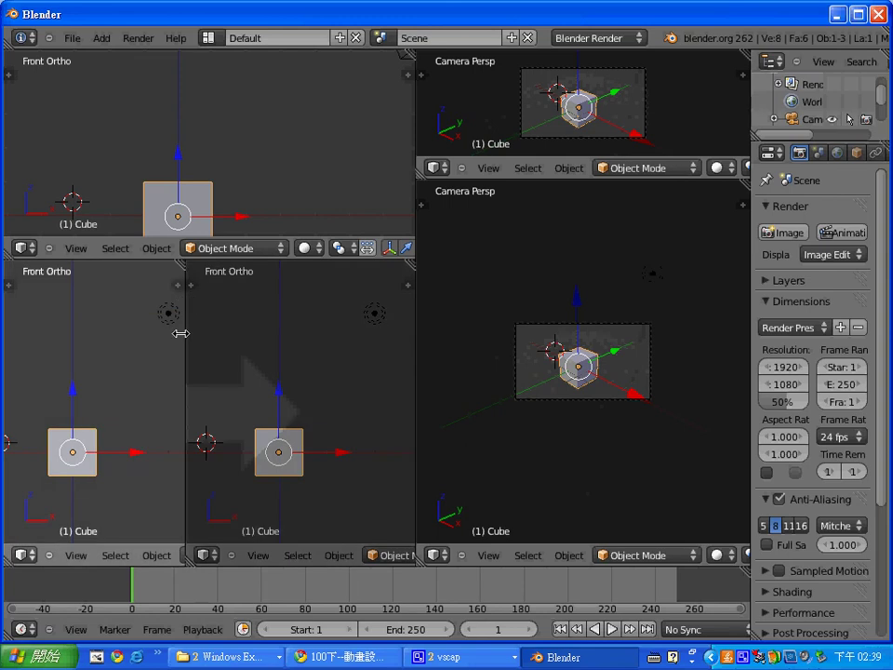
left_click(180, 333)
right_click(243, 261)
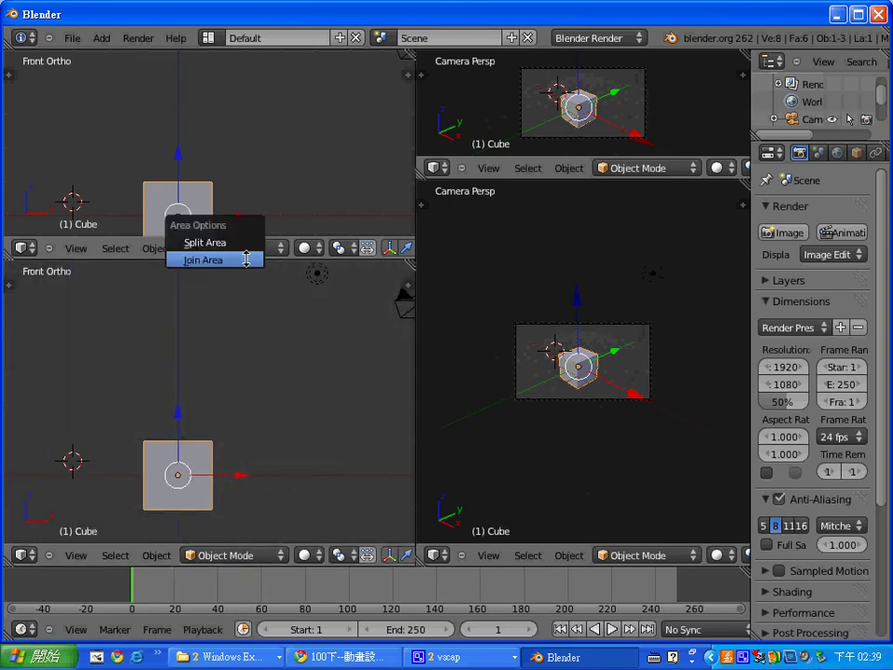
left_click(242, 259)
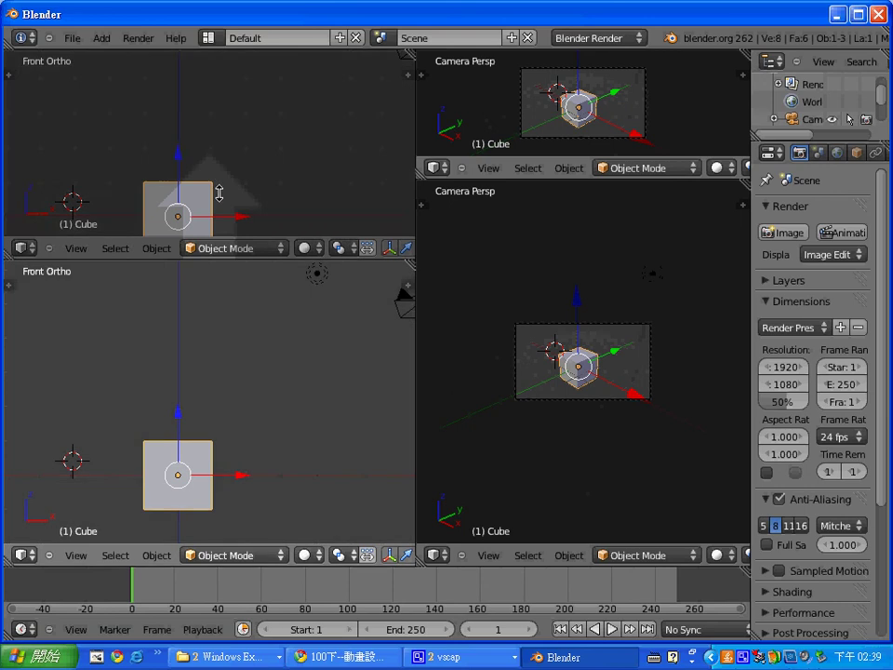
left_click(219, 193)
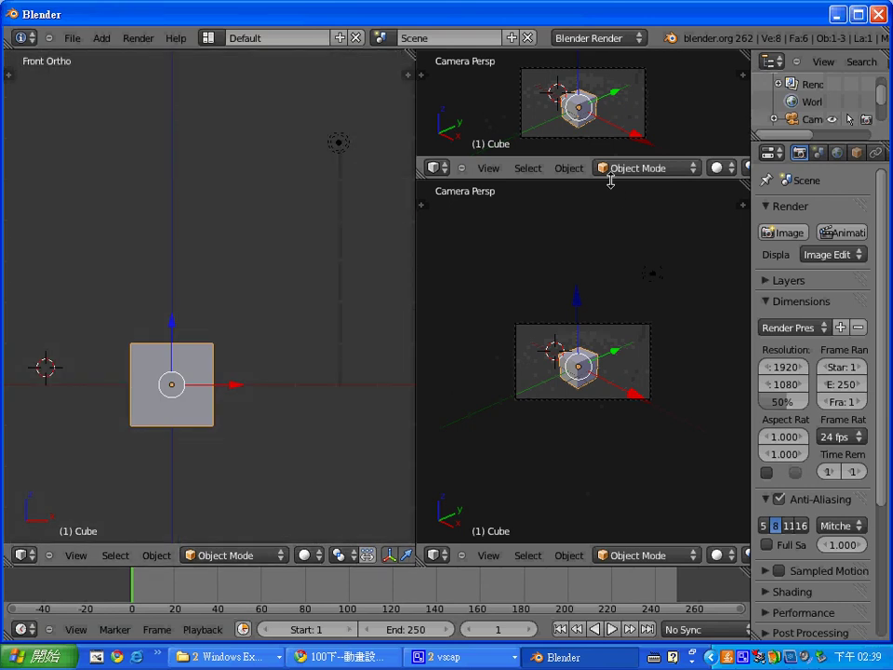
Step: Drag the border between the right views down to make the upper view taller
right_click(610, 181)
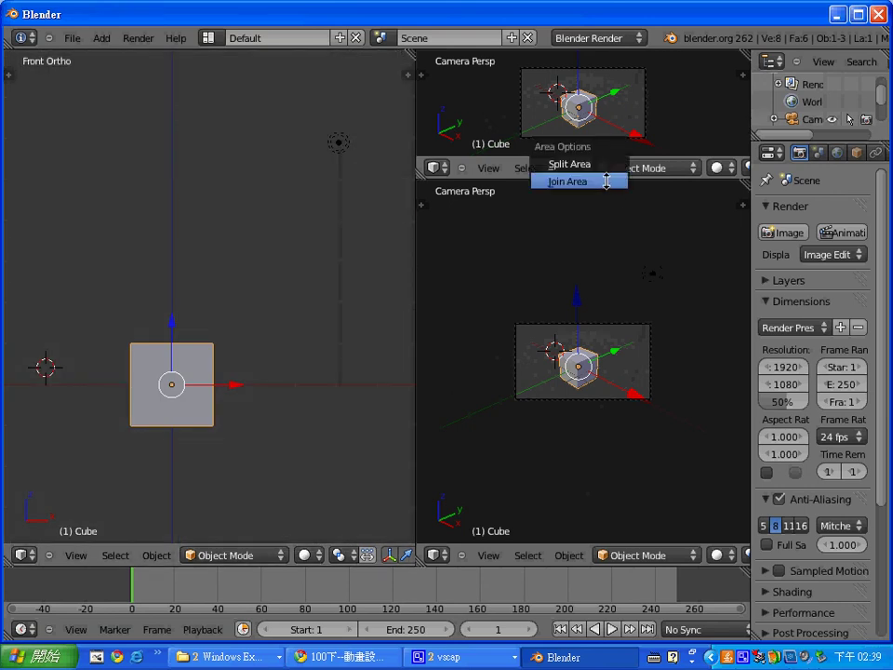
left_click(659, 241)
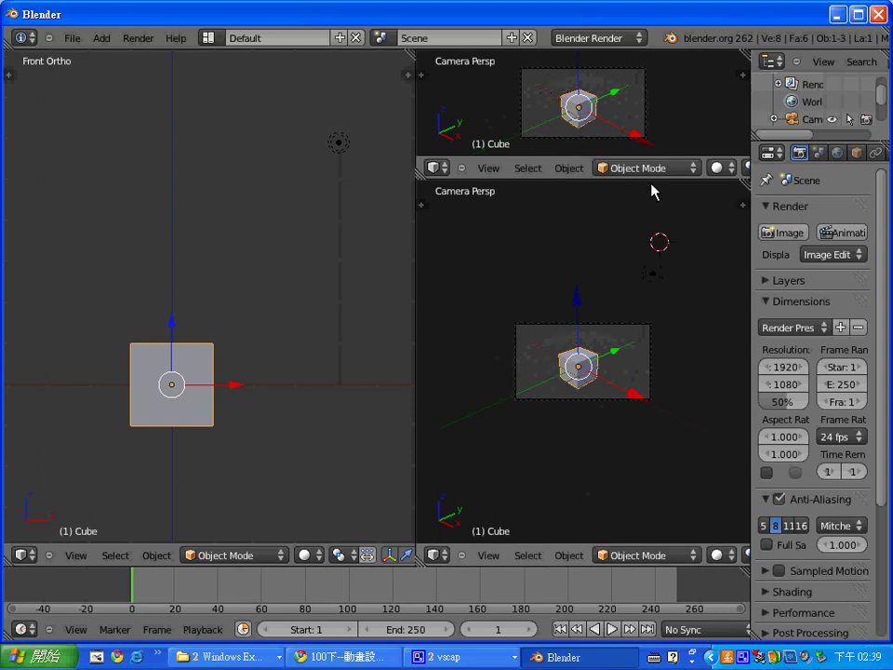
left_click_drag(640, 185, 649, 307)
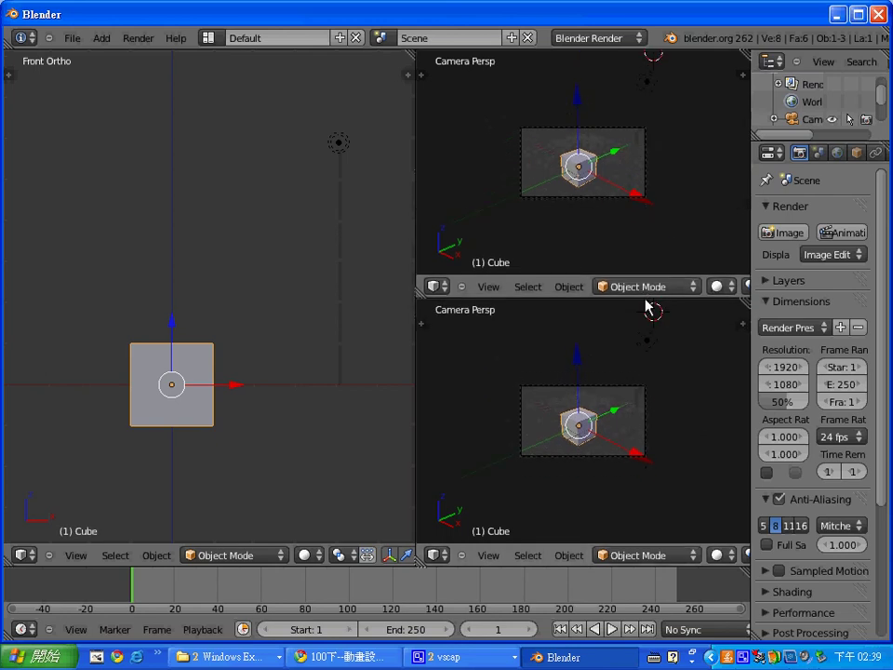
Step: Switch the upper-right view to Top Ortho and zoom in on the cube
left_click(442, 289)
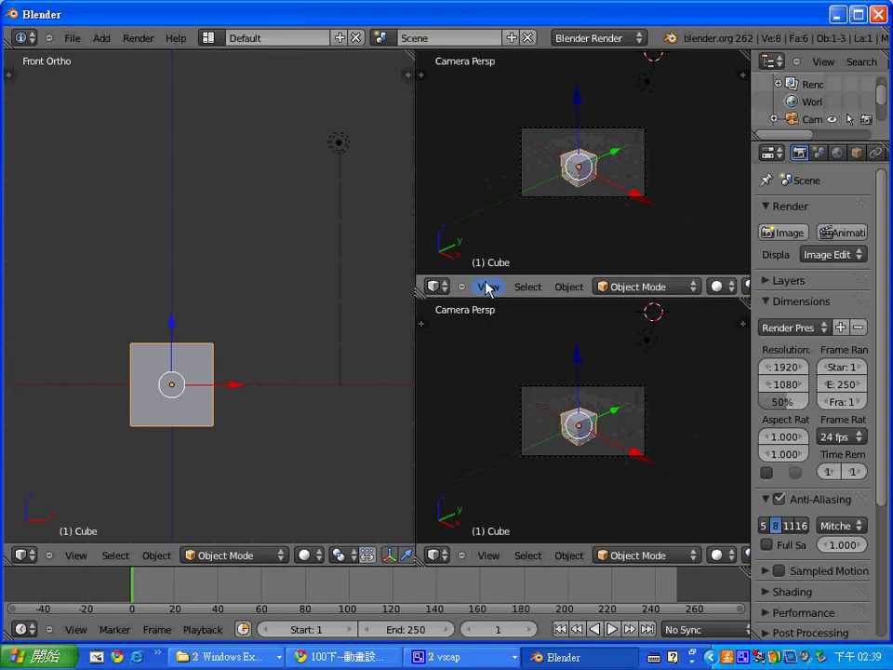
left_click(487, 287)
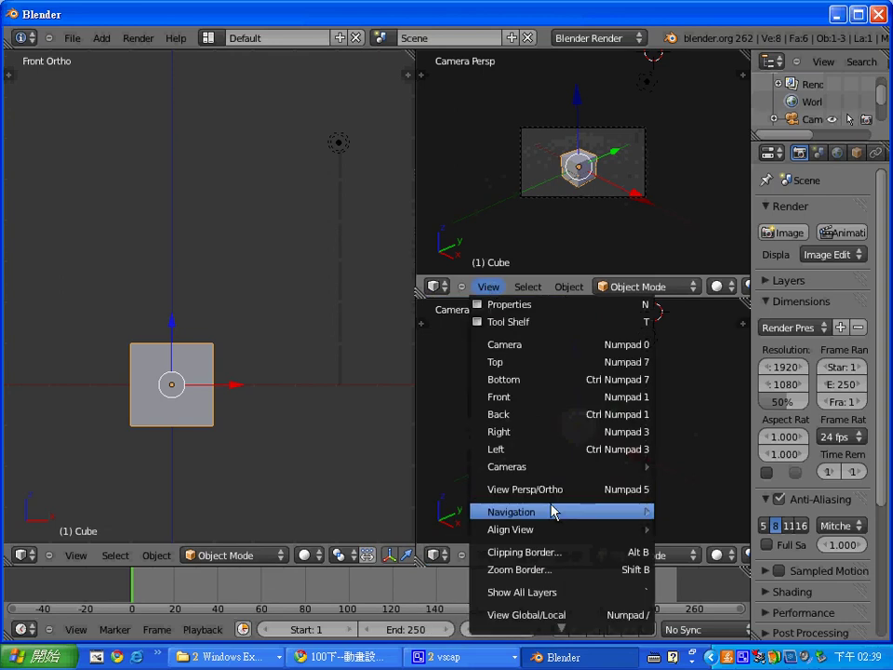
left_click(553, 366)
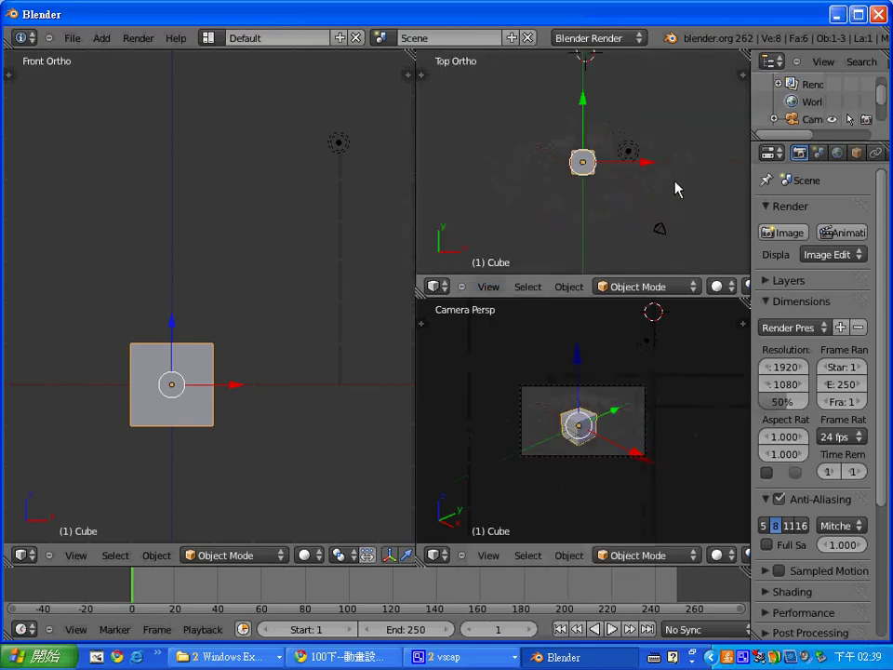
scroll(644, 225, "up", 3)
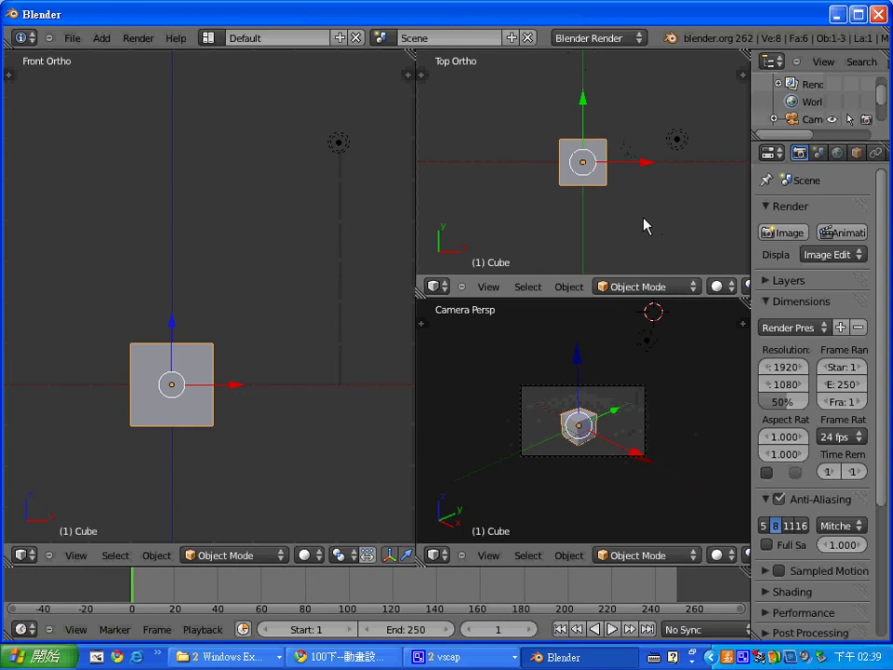
Step: Recentre the cube in Front Ortho, shorten the Top Ortho view, and widen the left view
mouse_move(233, 314)
middle_mouse_down("shift")
mouse_move(311, 279)
mouse_move(275, 227)
mouse_move(278, 275)
middle_mouse_up("shift")
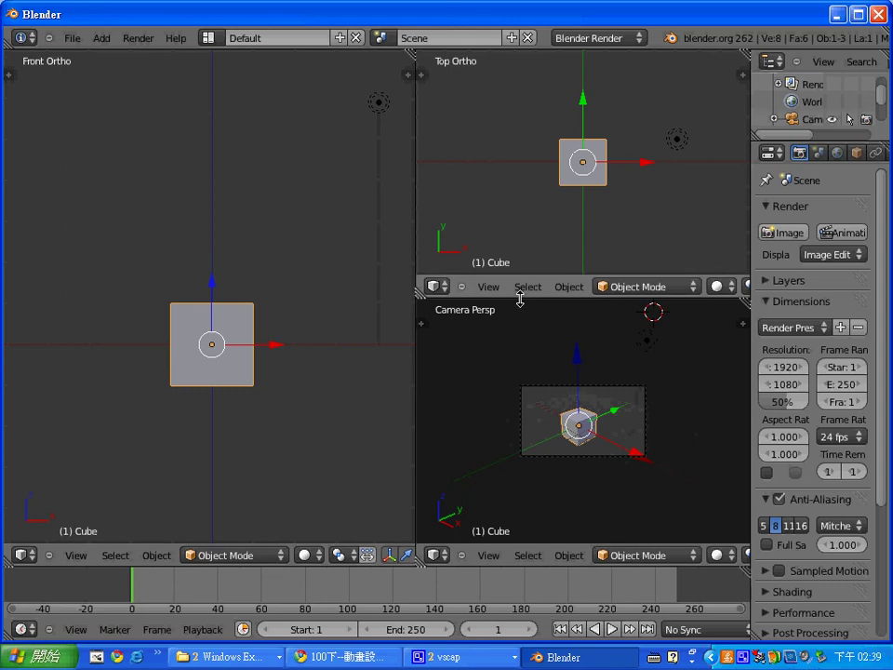
left_click_drag(520, 299, 521, 280)
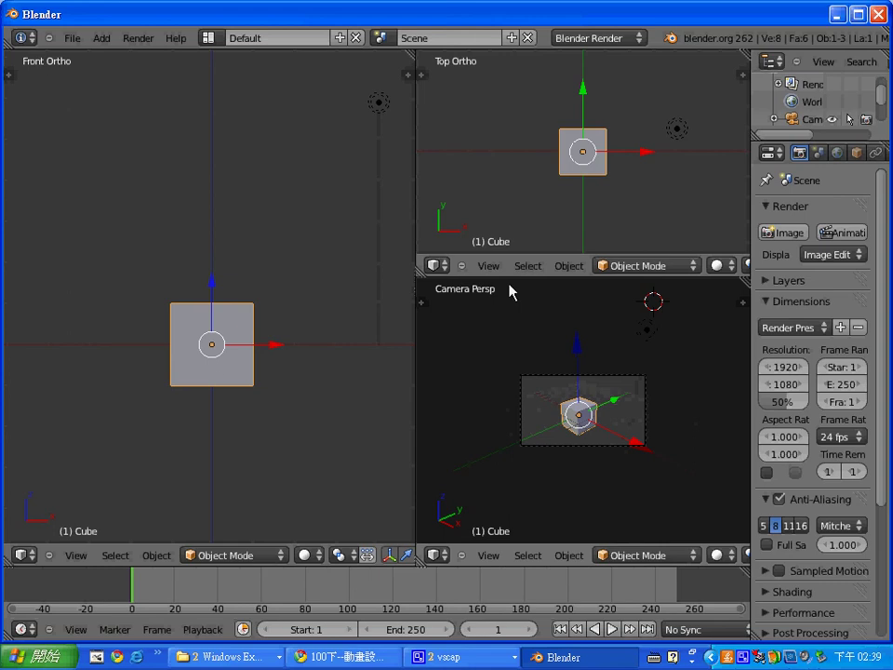
middle_click_drag(273, 281, 276, 229, "shift")
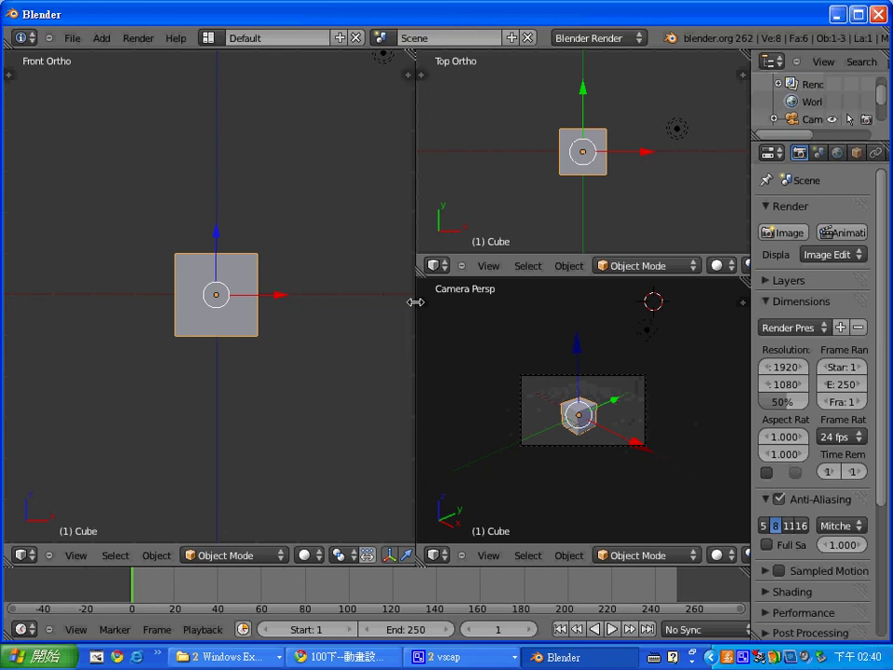
left_click_drag(415, 302, 451, 279)
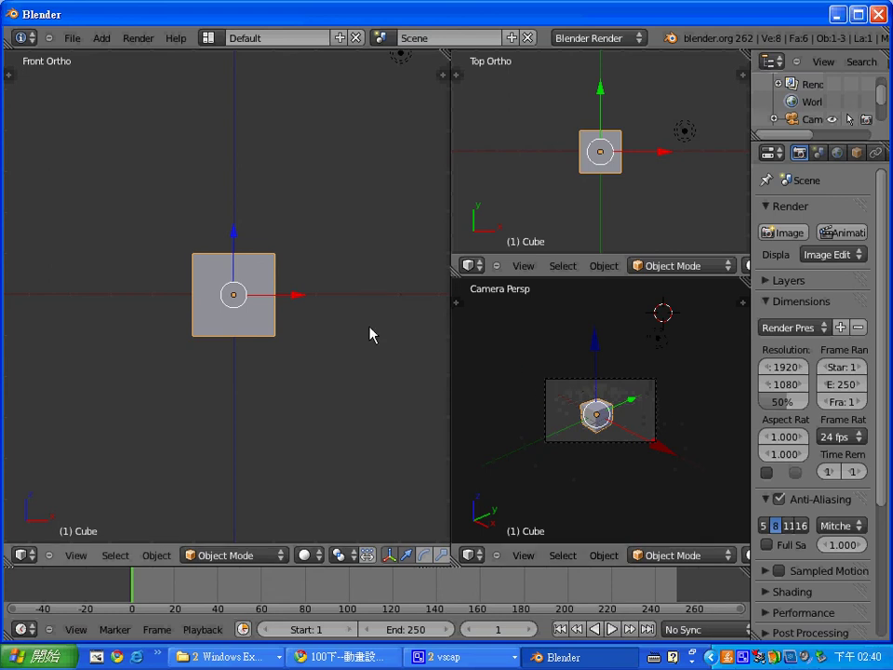
right_click(451, 244)
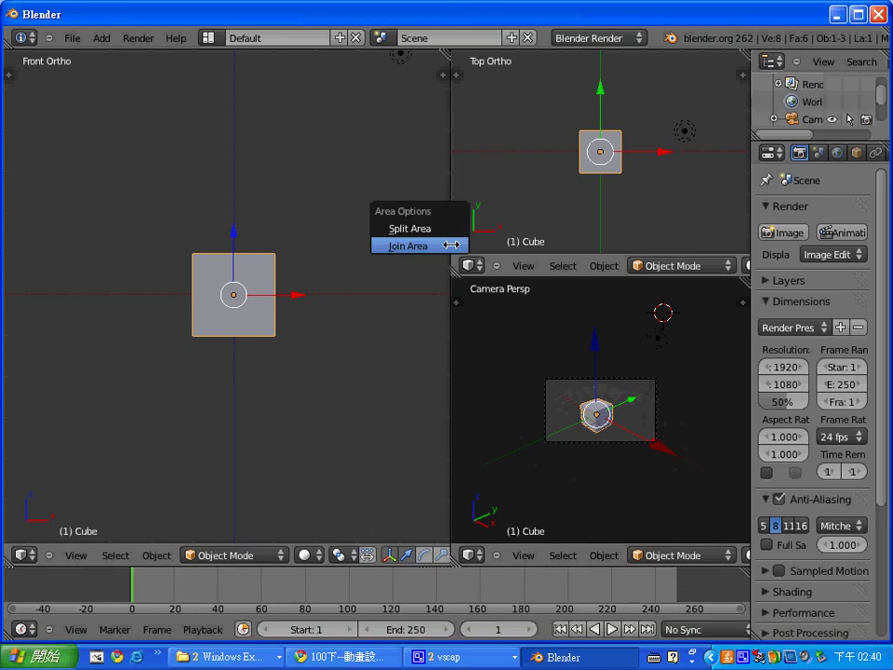